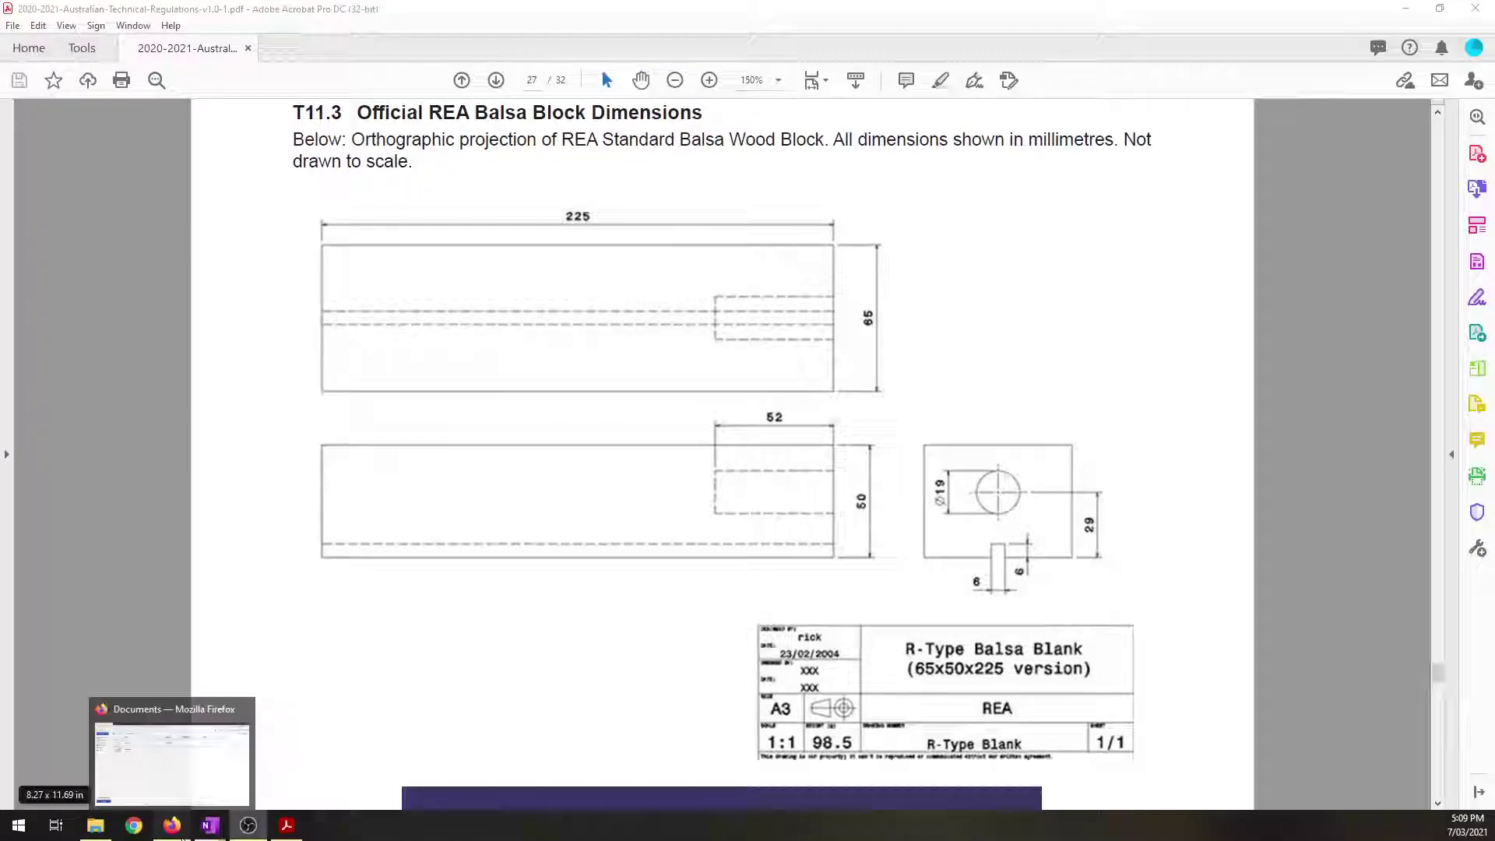
- Create a new Onshape document named 'Balsa Block' from the documents page
click(174, 827)
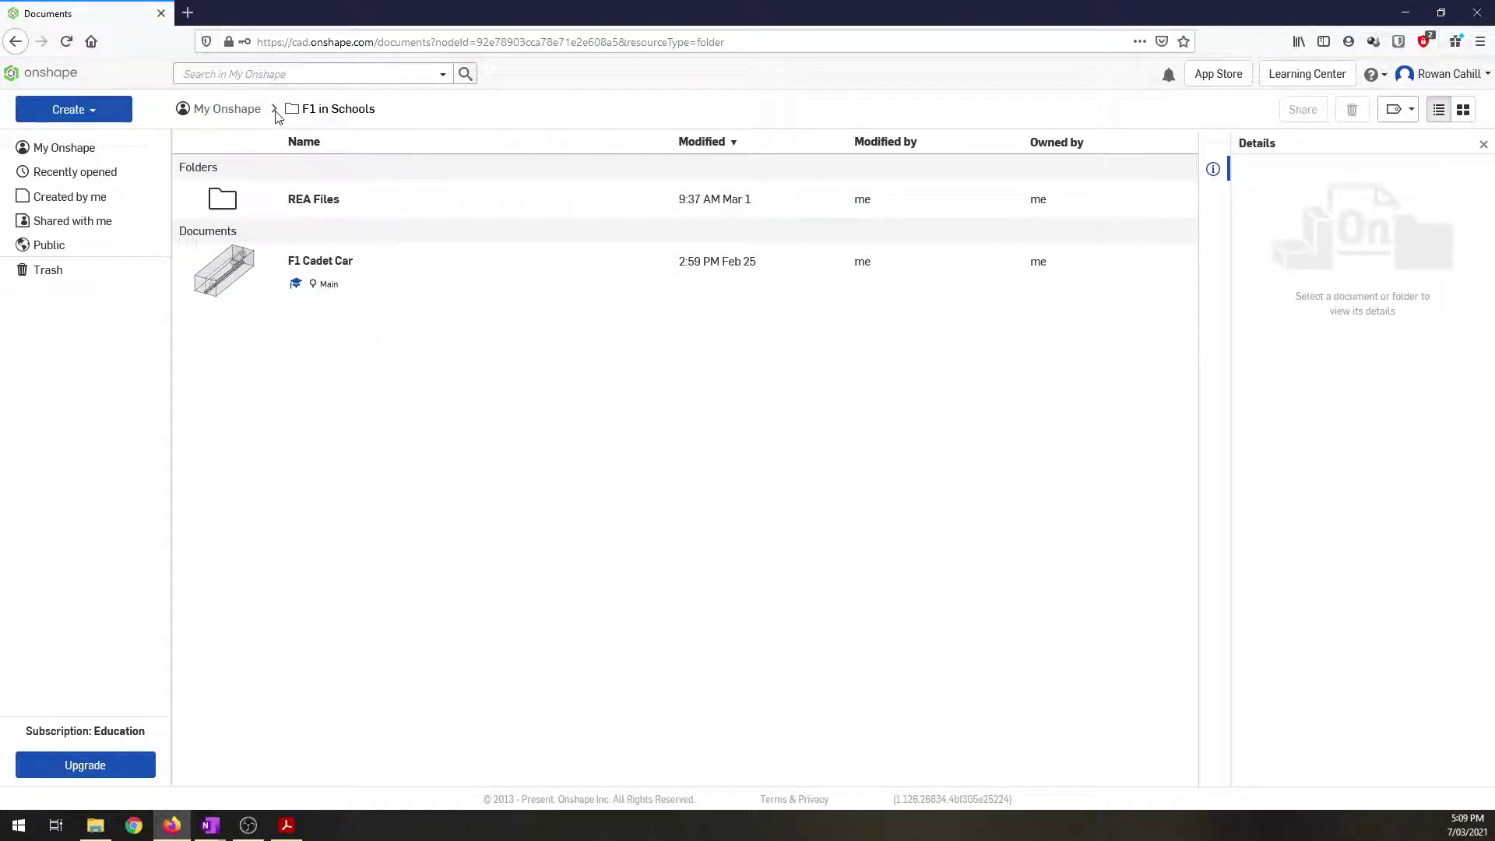
click(68, 110)
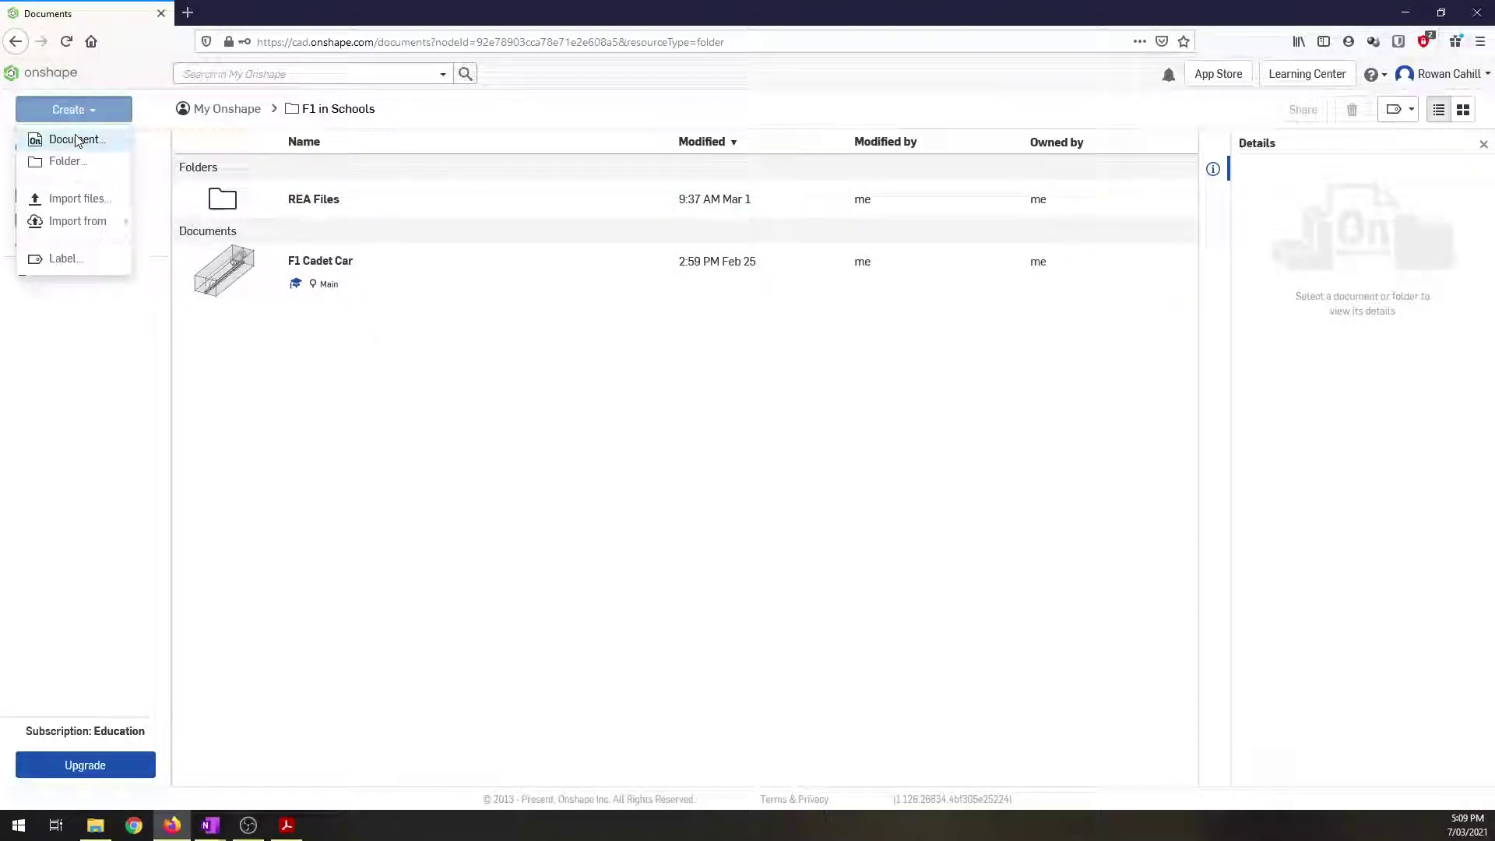
click(74, 134)
text(Balsa Block)
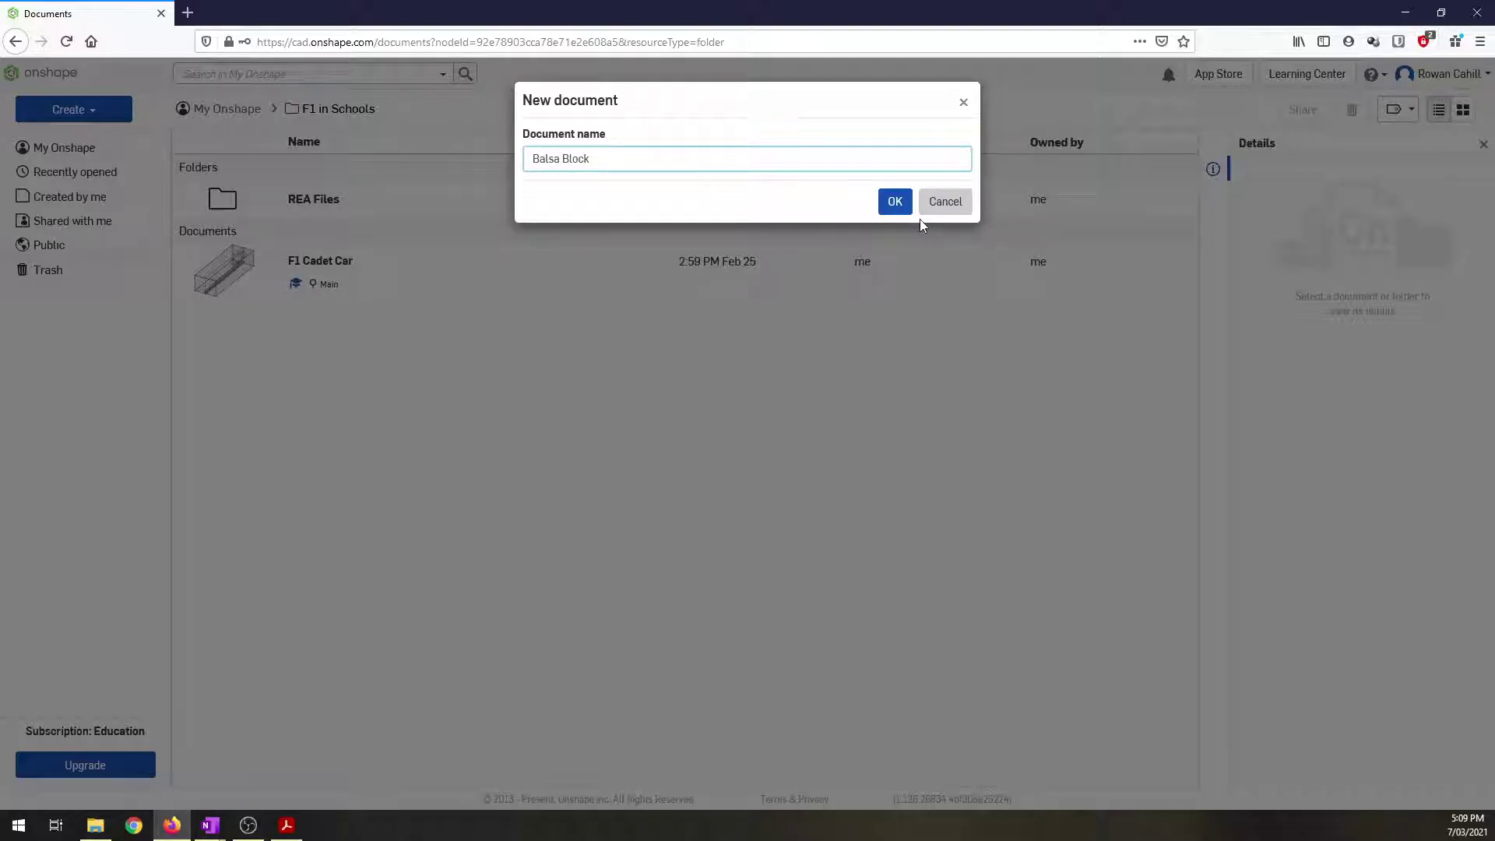
click(901, 204)
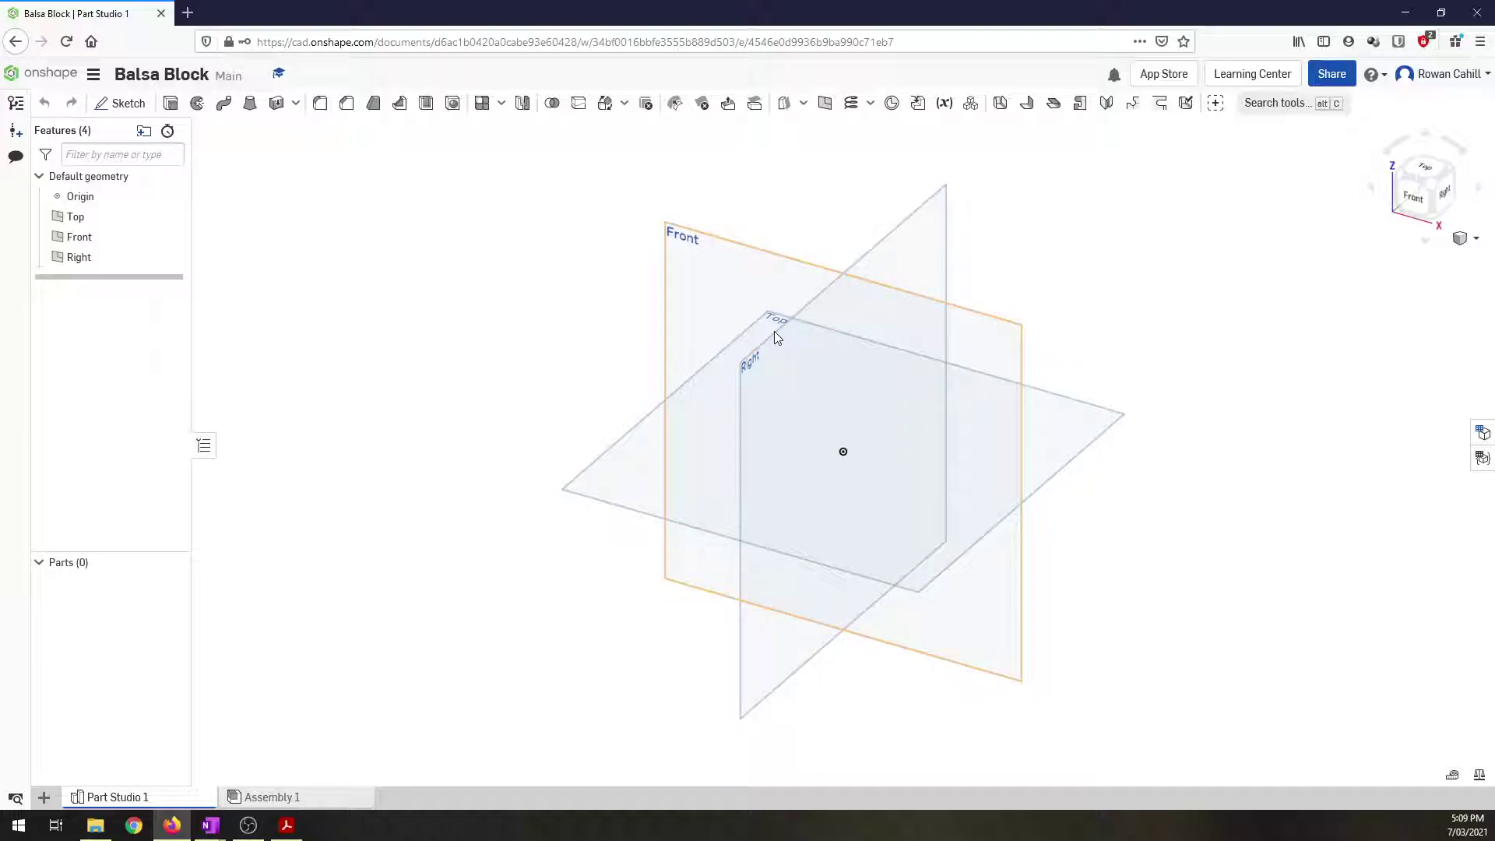
- Start Sketch 1 on the Right plane and view it face-on
click(123, 103)
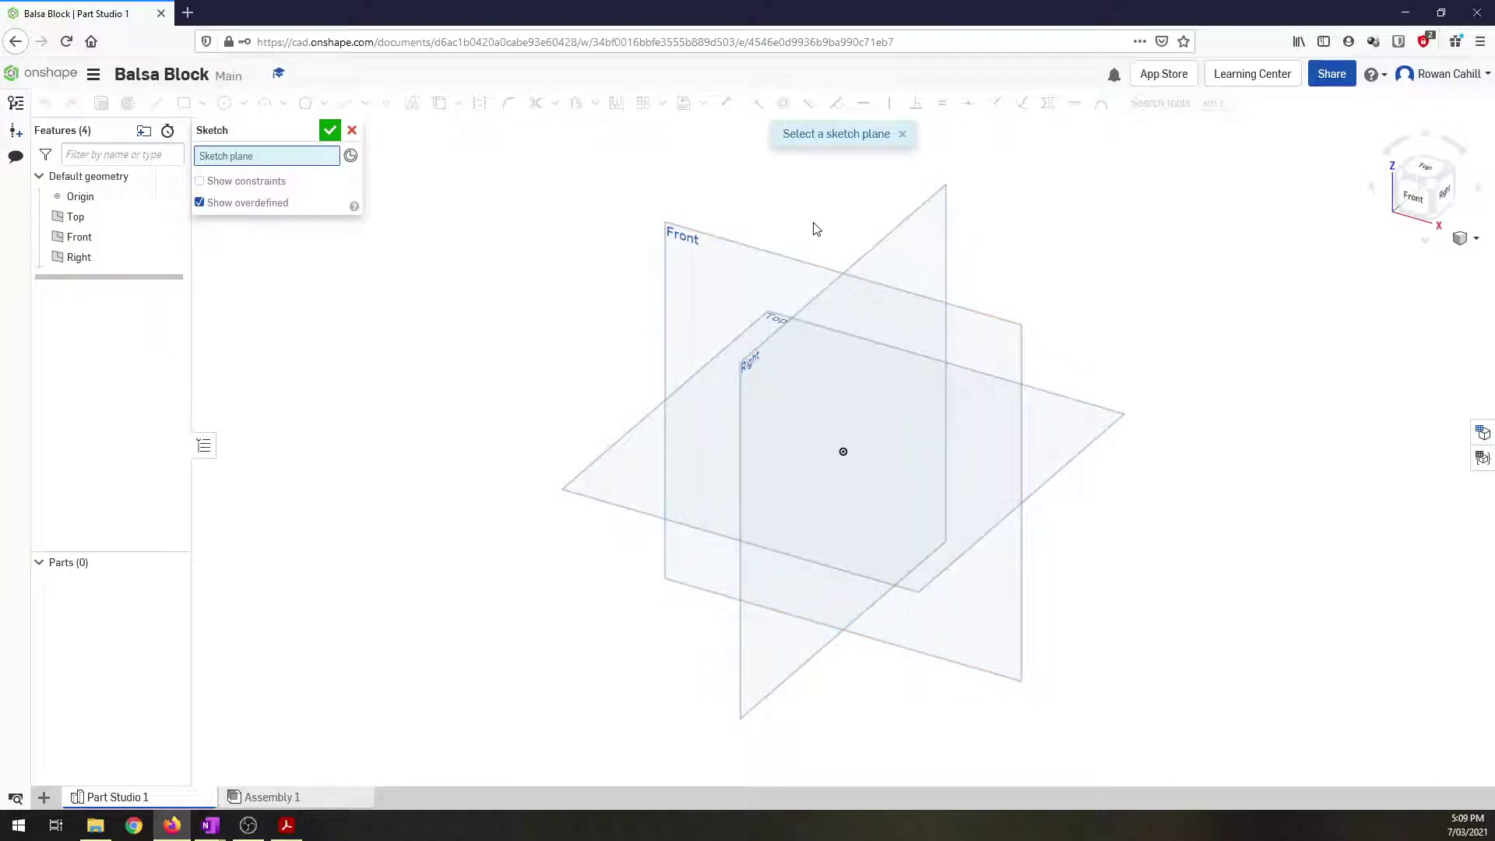
click(876, 260)
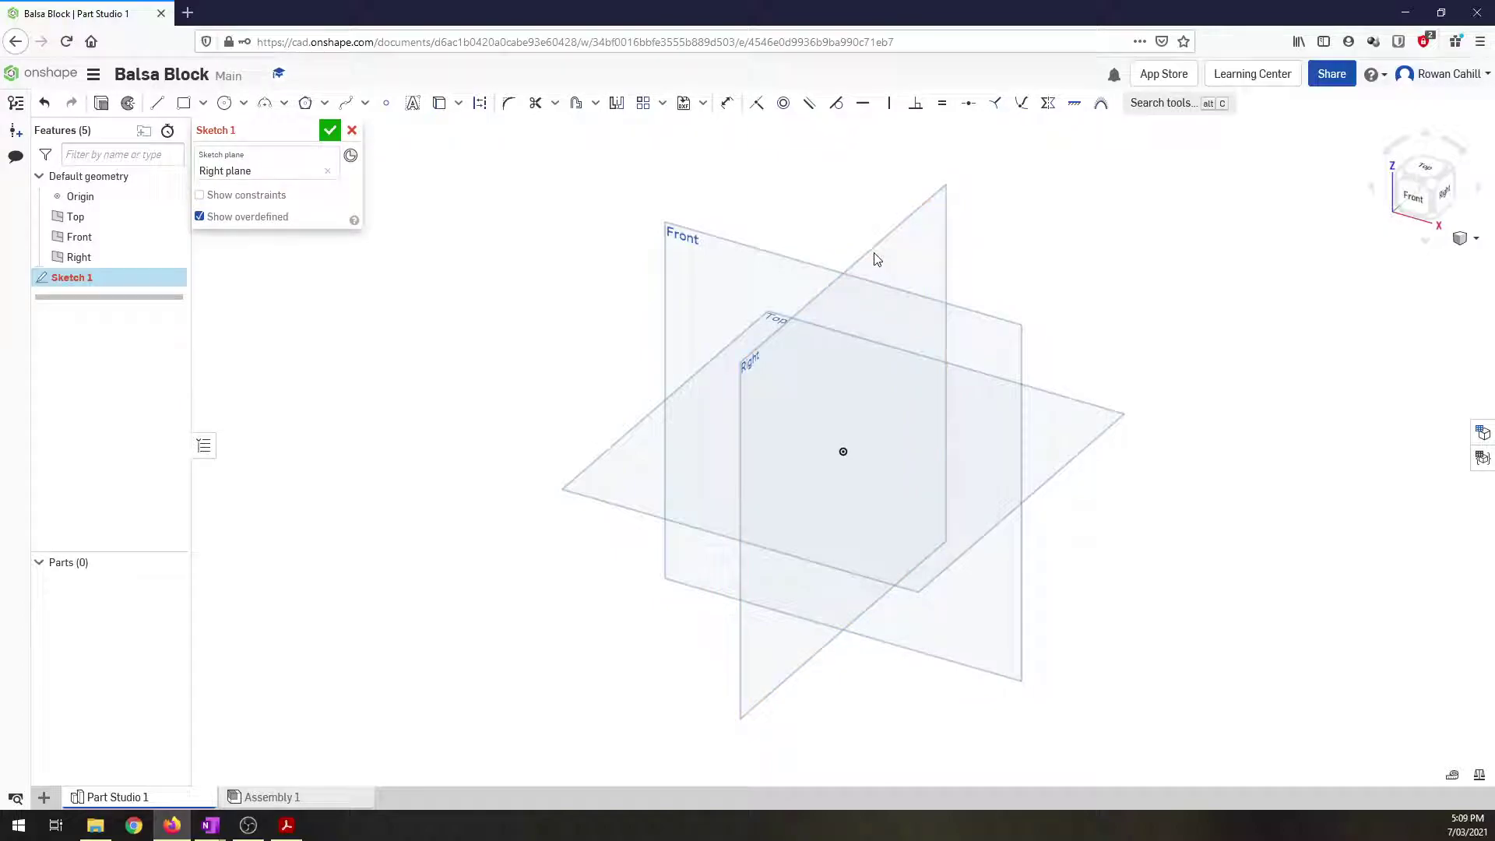
click(1449, 195)
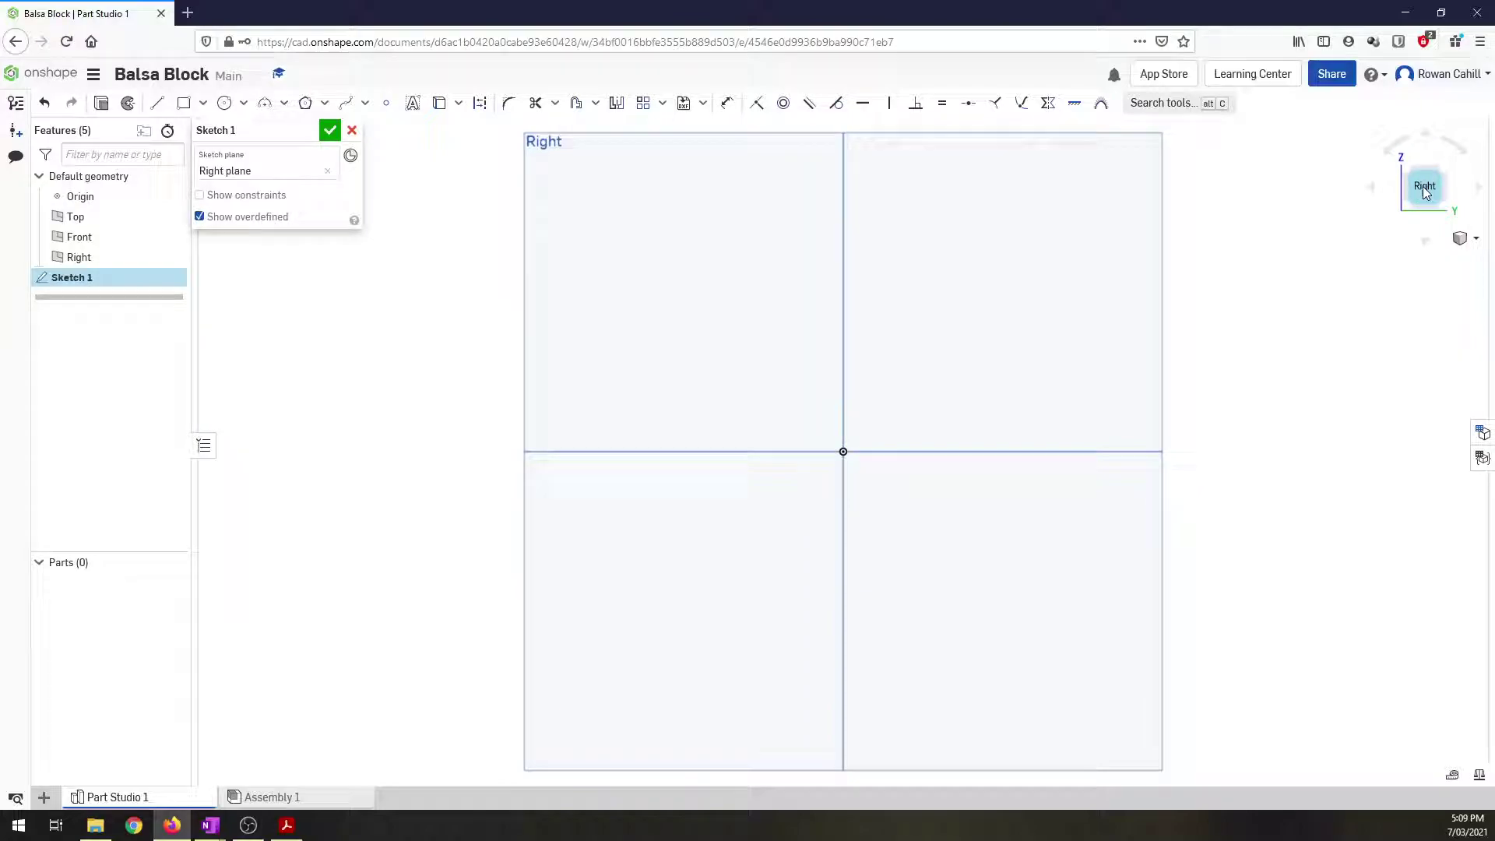
- Draw a corner rectangle sized 65 wide by 50 tall
click(183, 103)
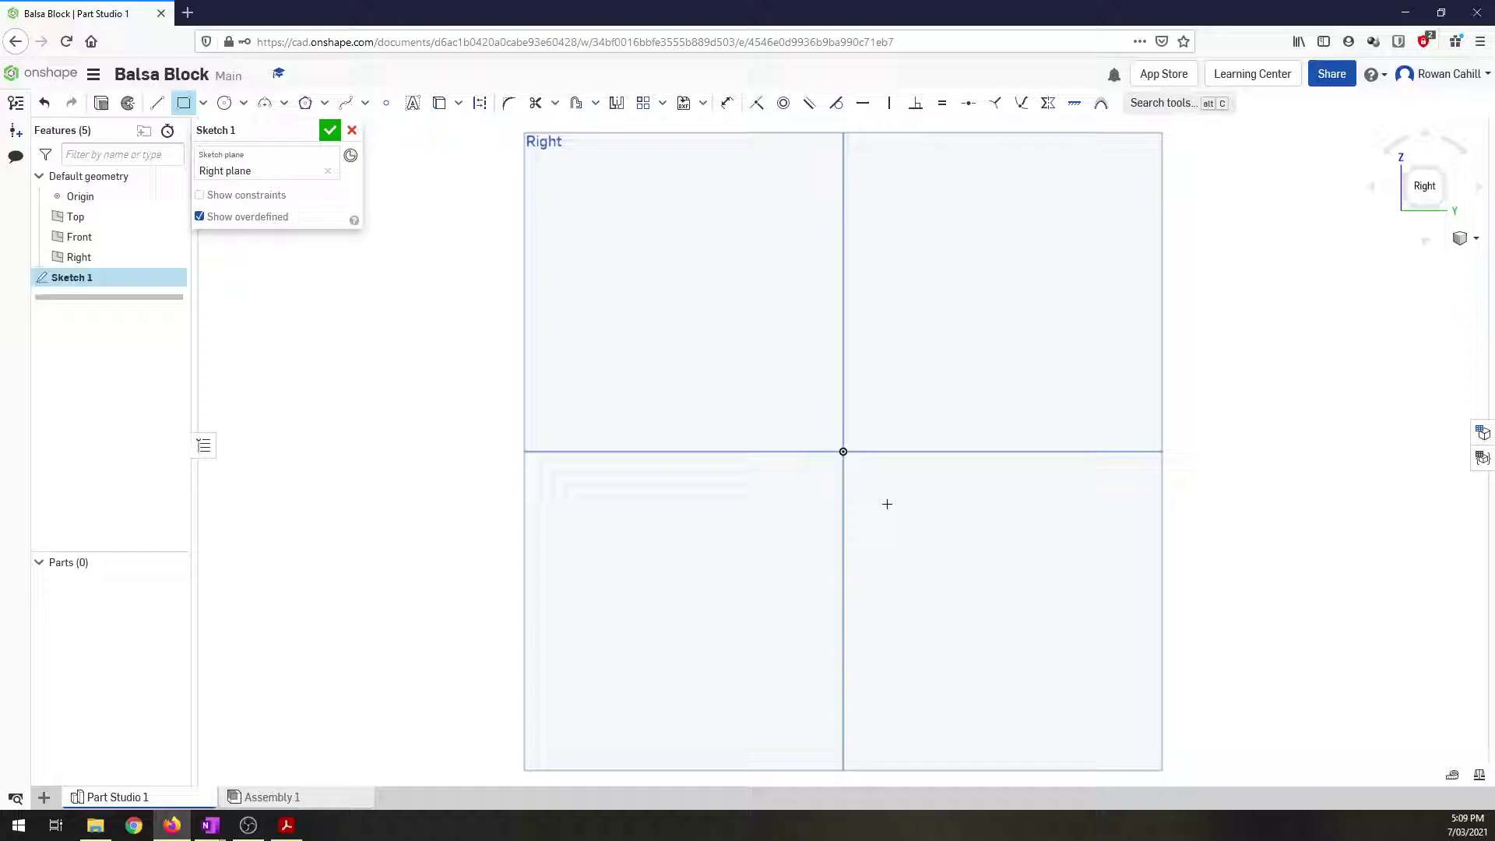
click(704, 310)
click(993, 614)
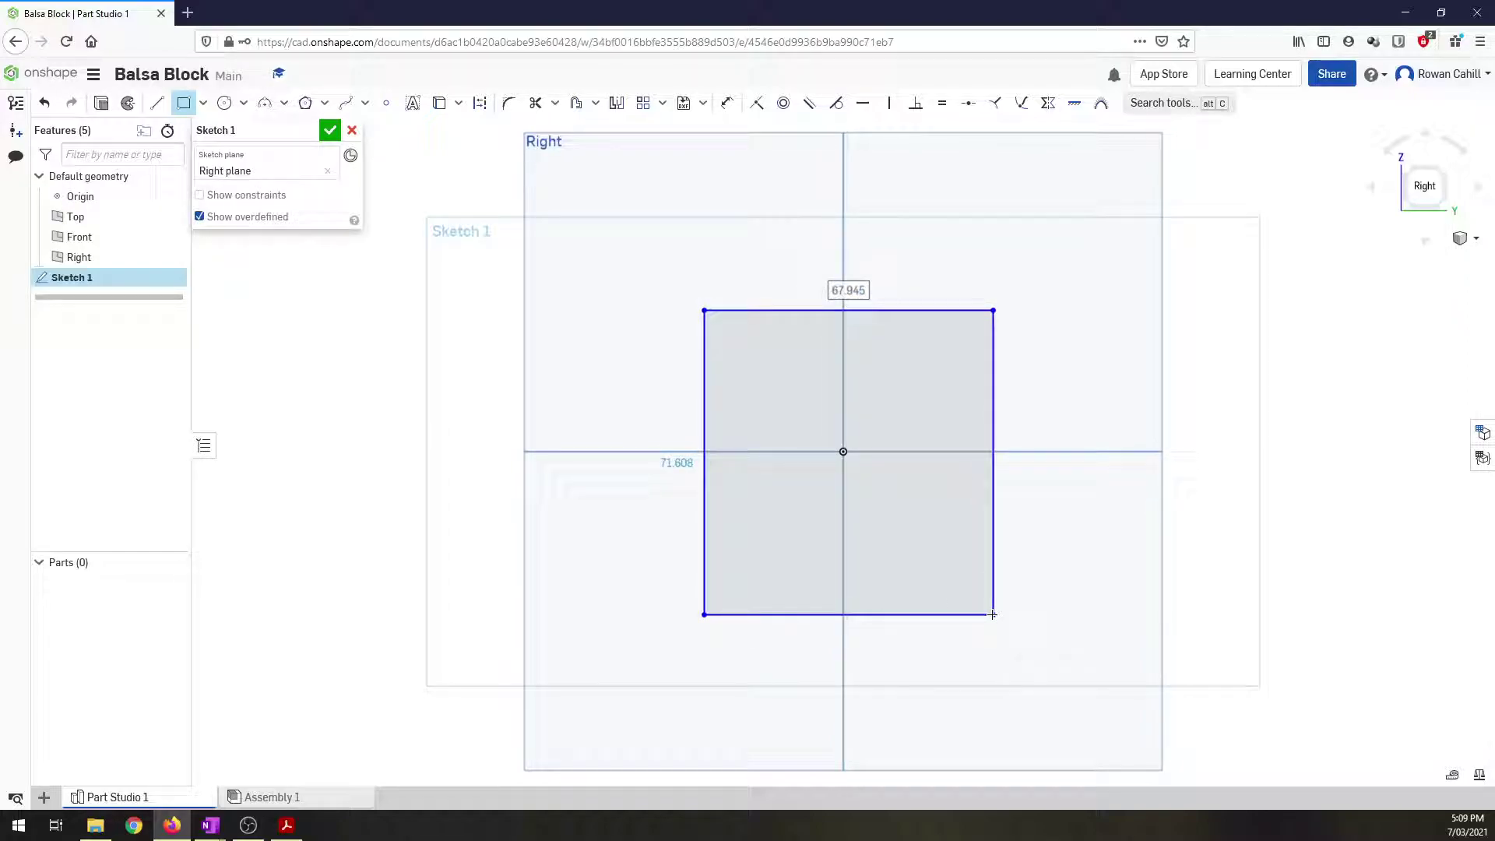
text(65)
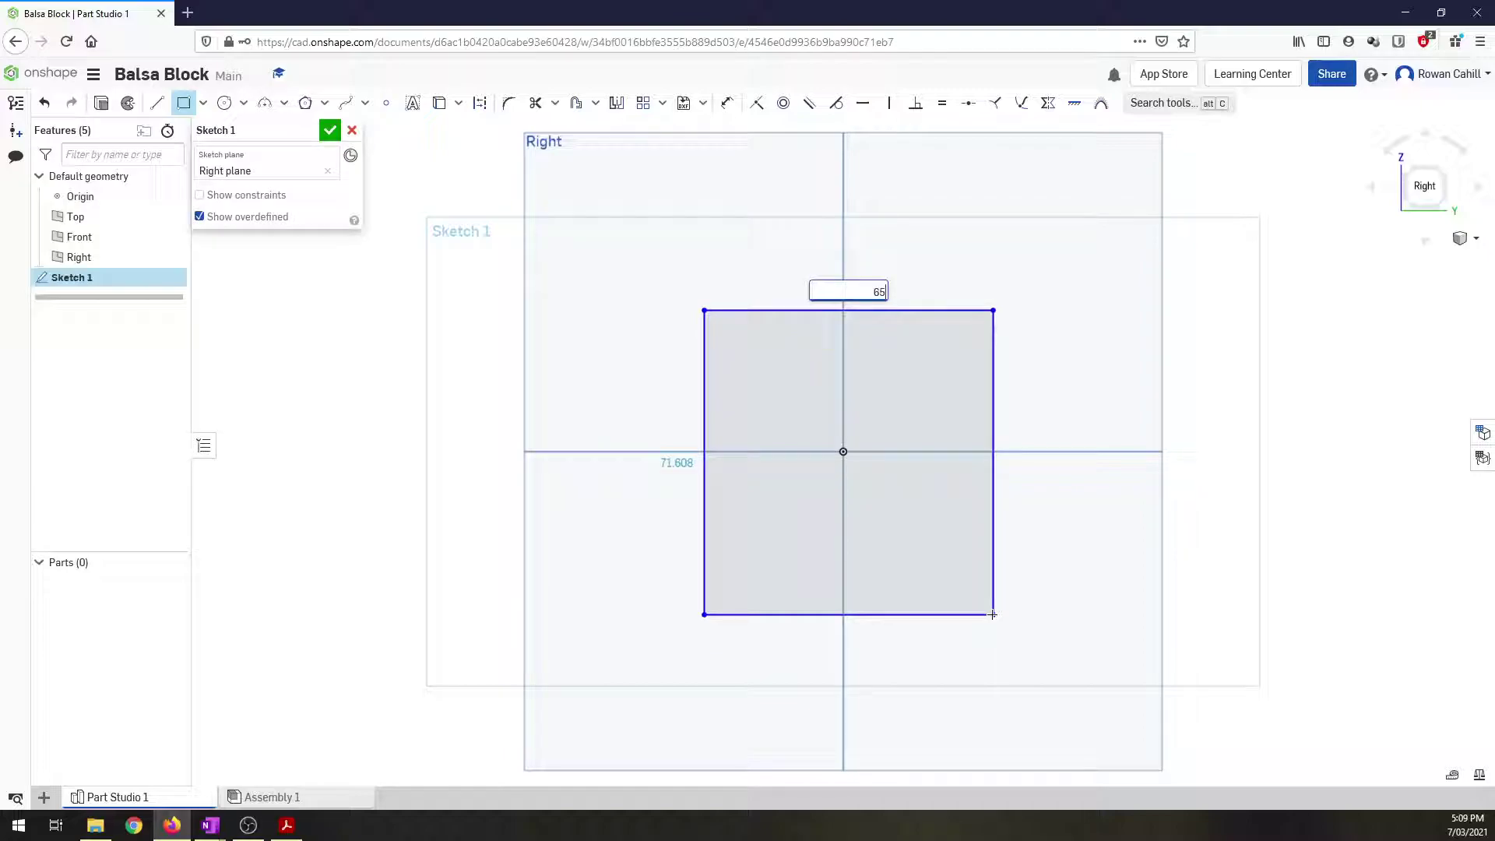
key(Tab)
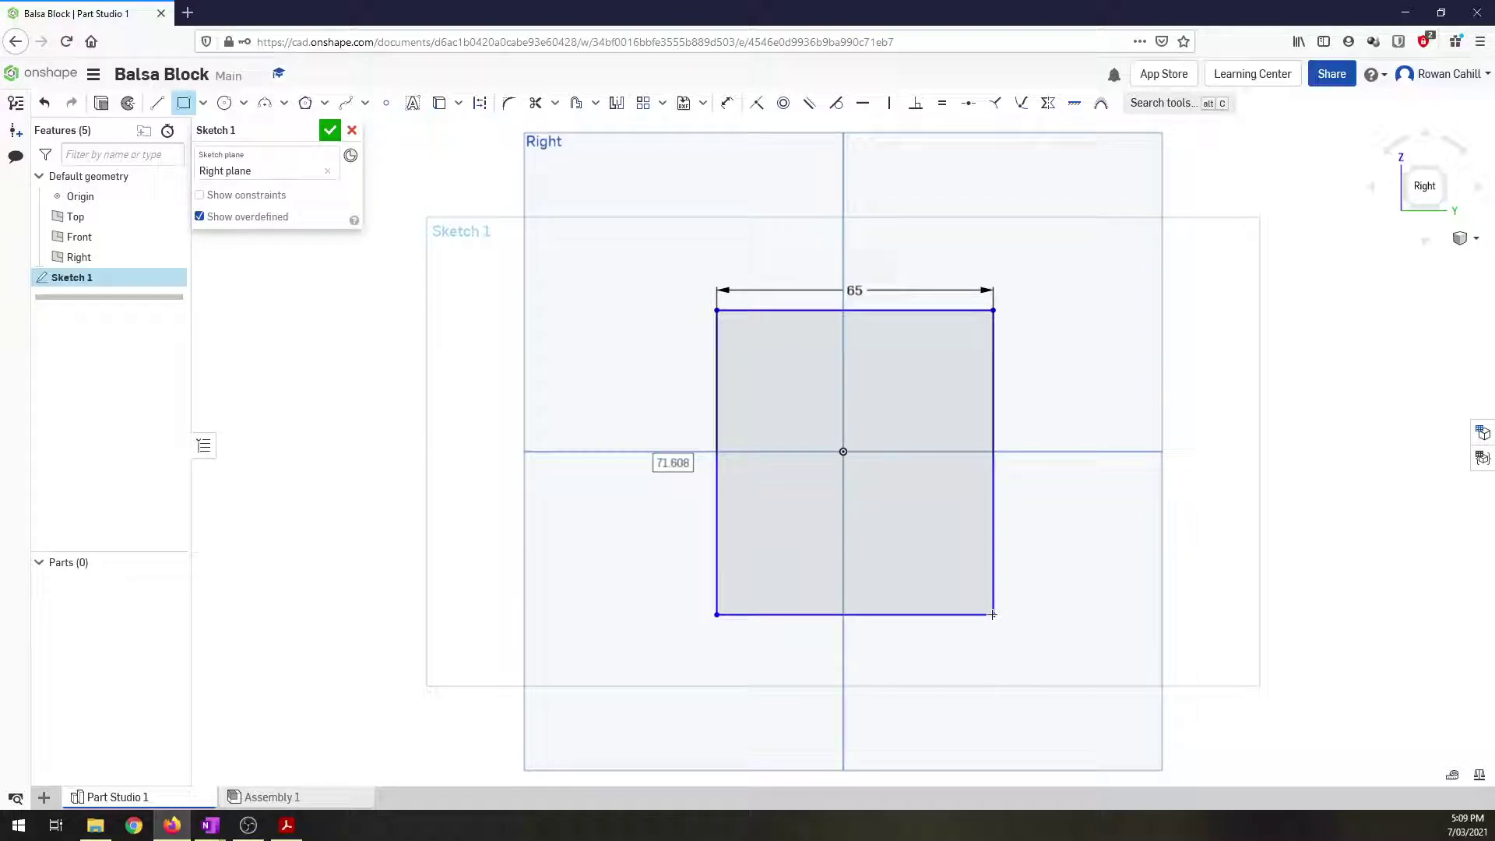
text(50)
key(Return)
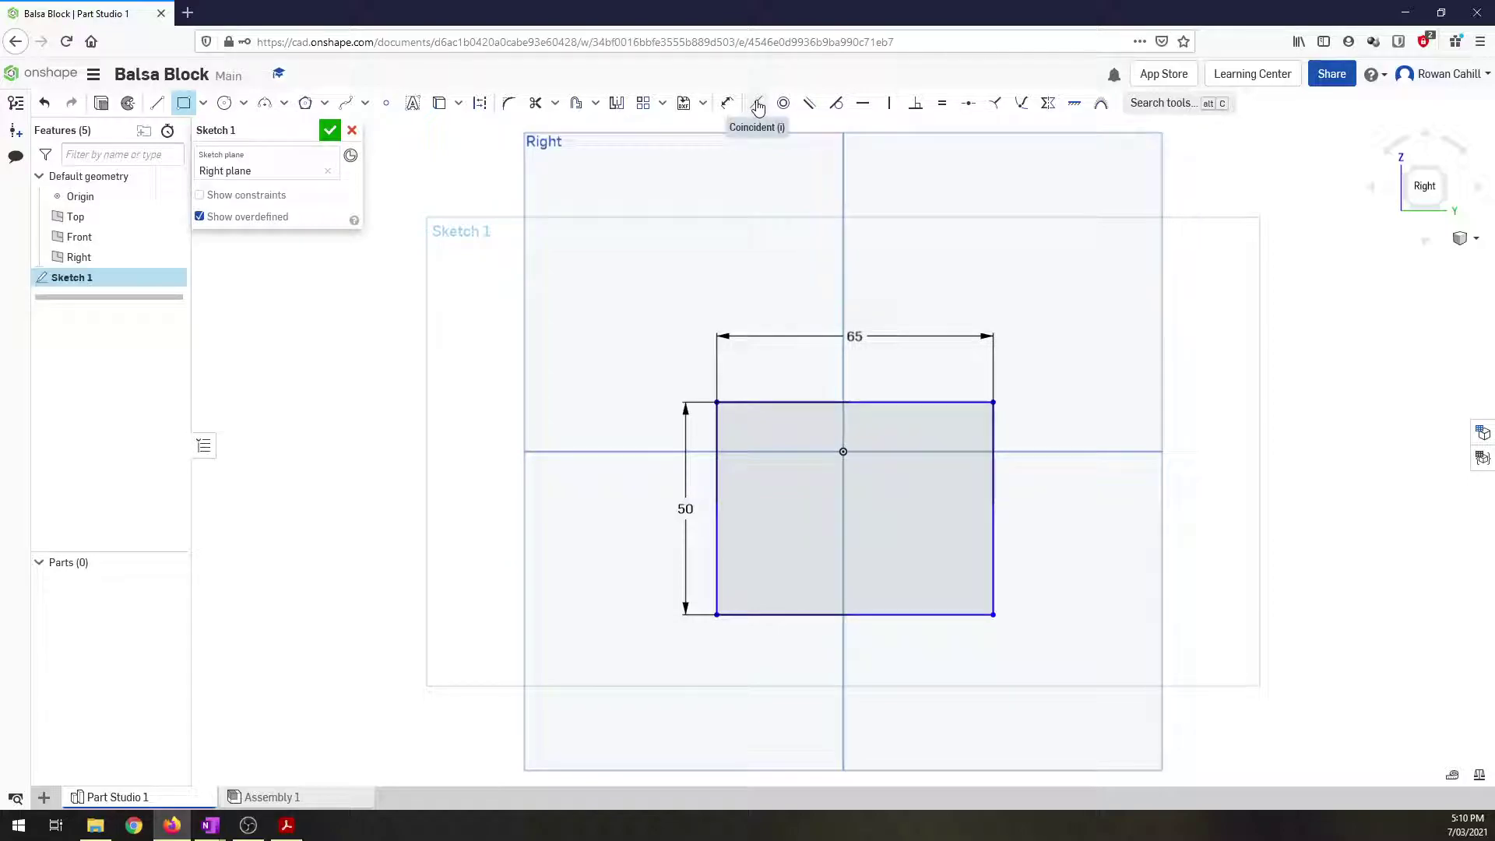
- Make the rectangle's bottom edge coincident with the origin
click(755, 106)
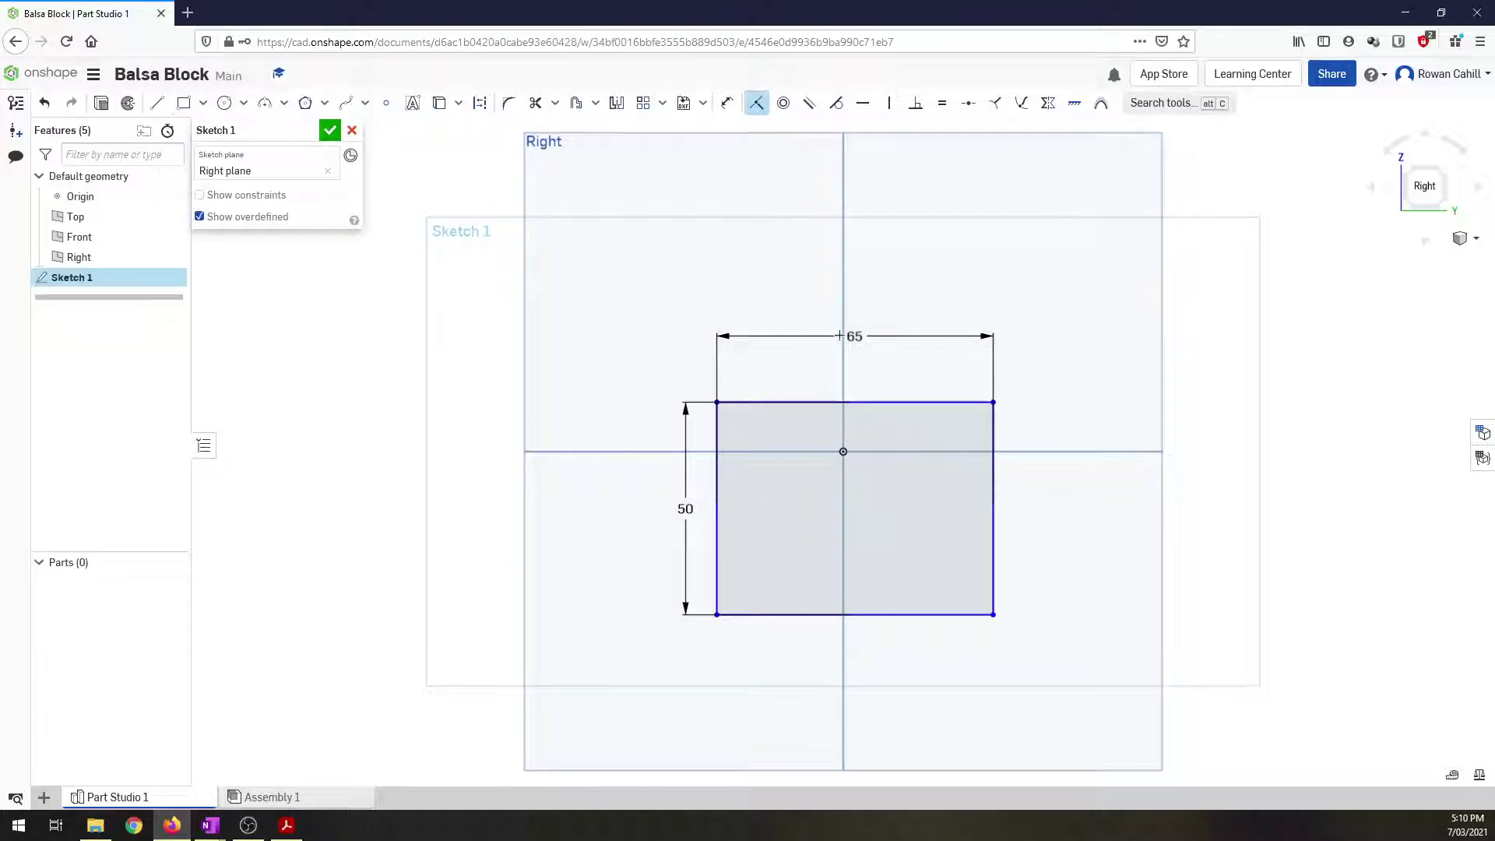
click(880, 615)
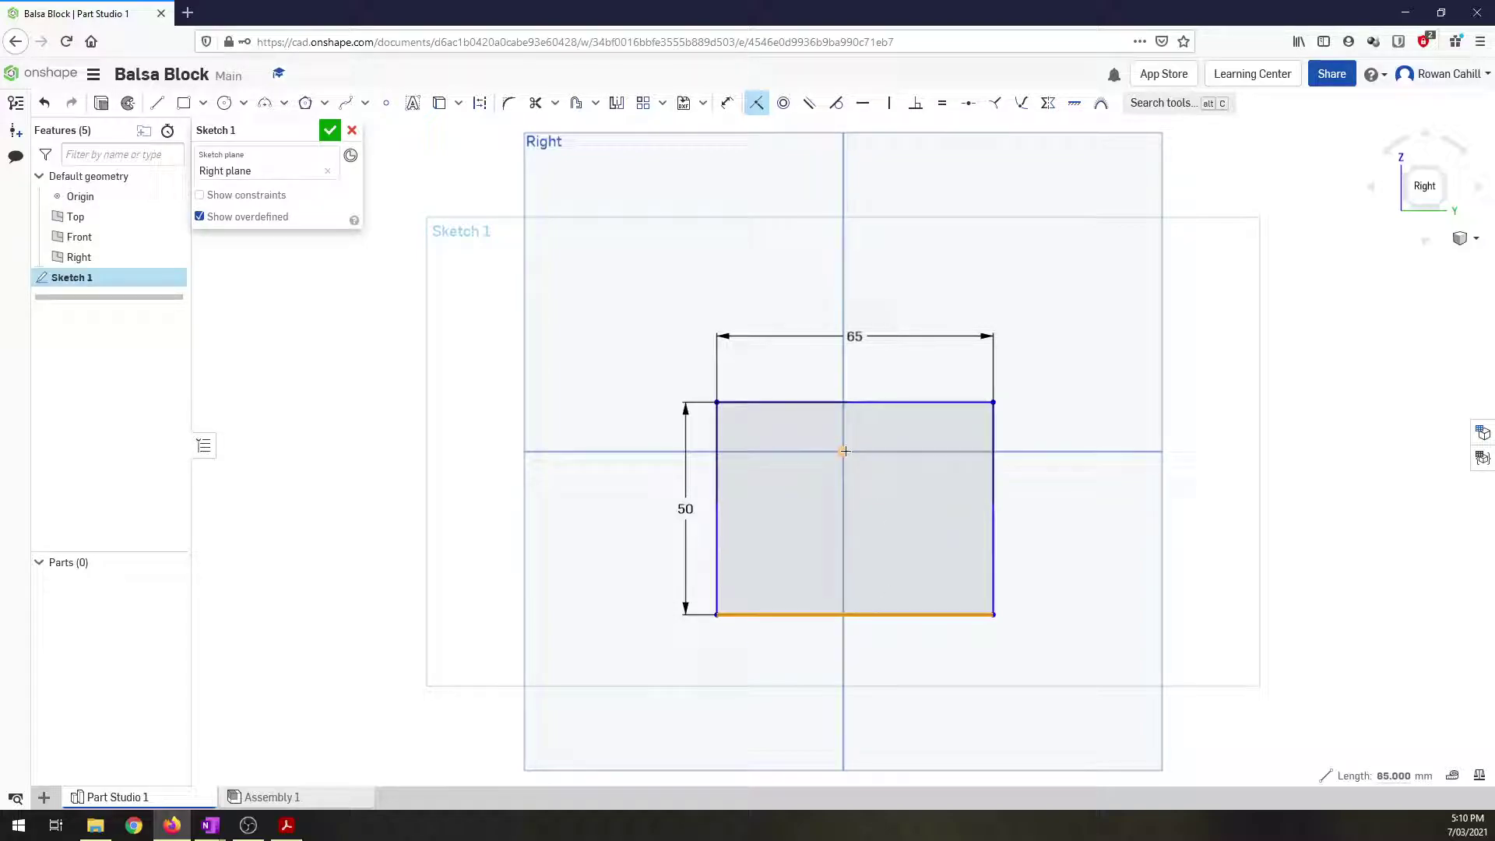
click(845, 452)
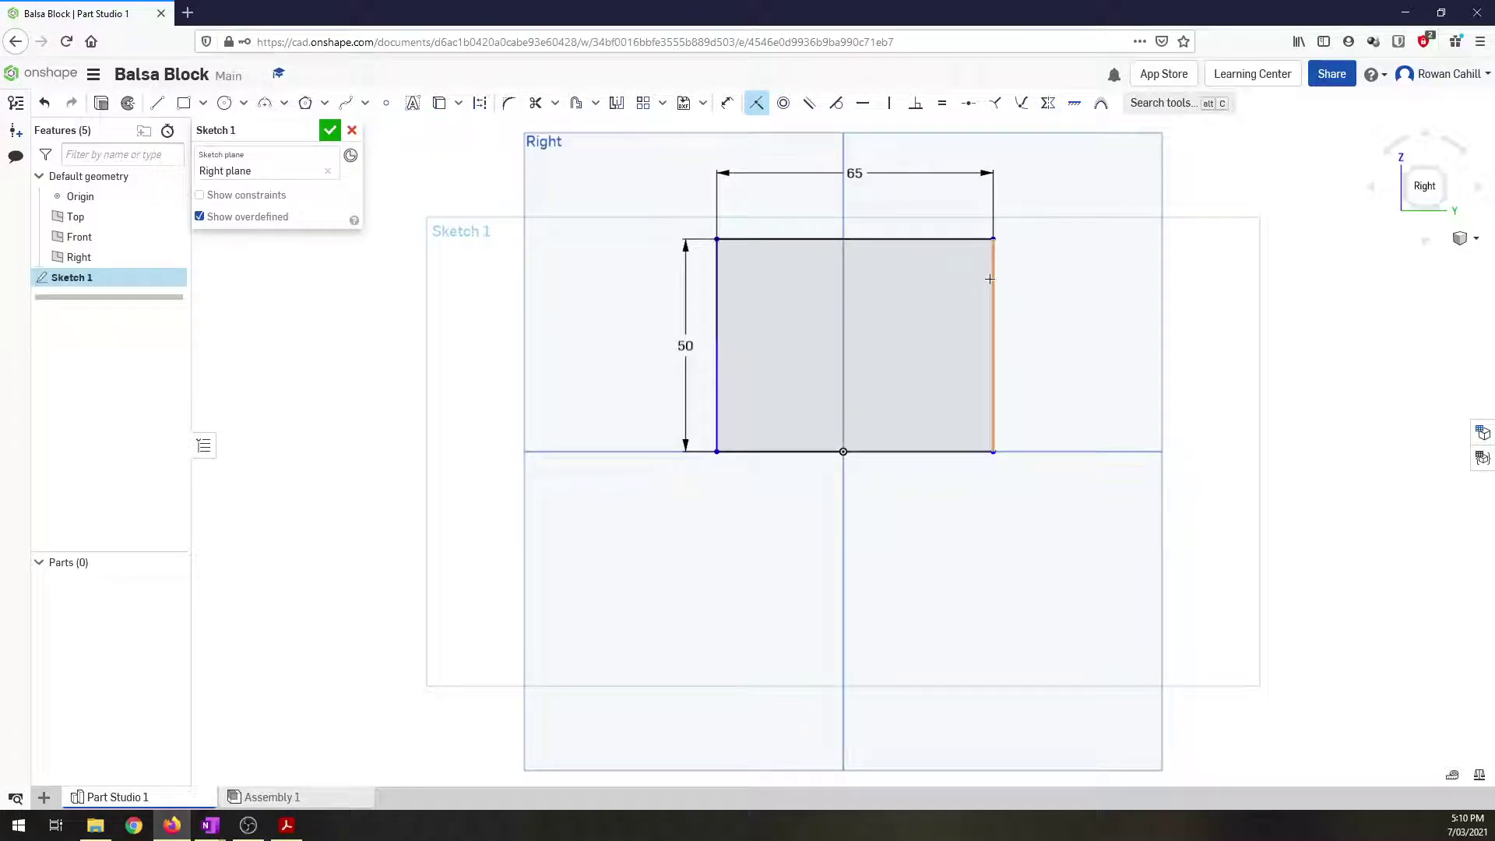
- Dimension the left edge 32.5 from the origin to centre the rectangle
click(726, 103)
click(717, 413)
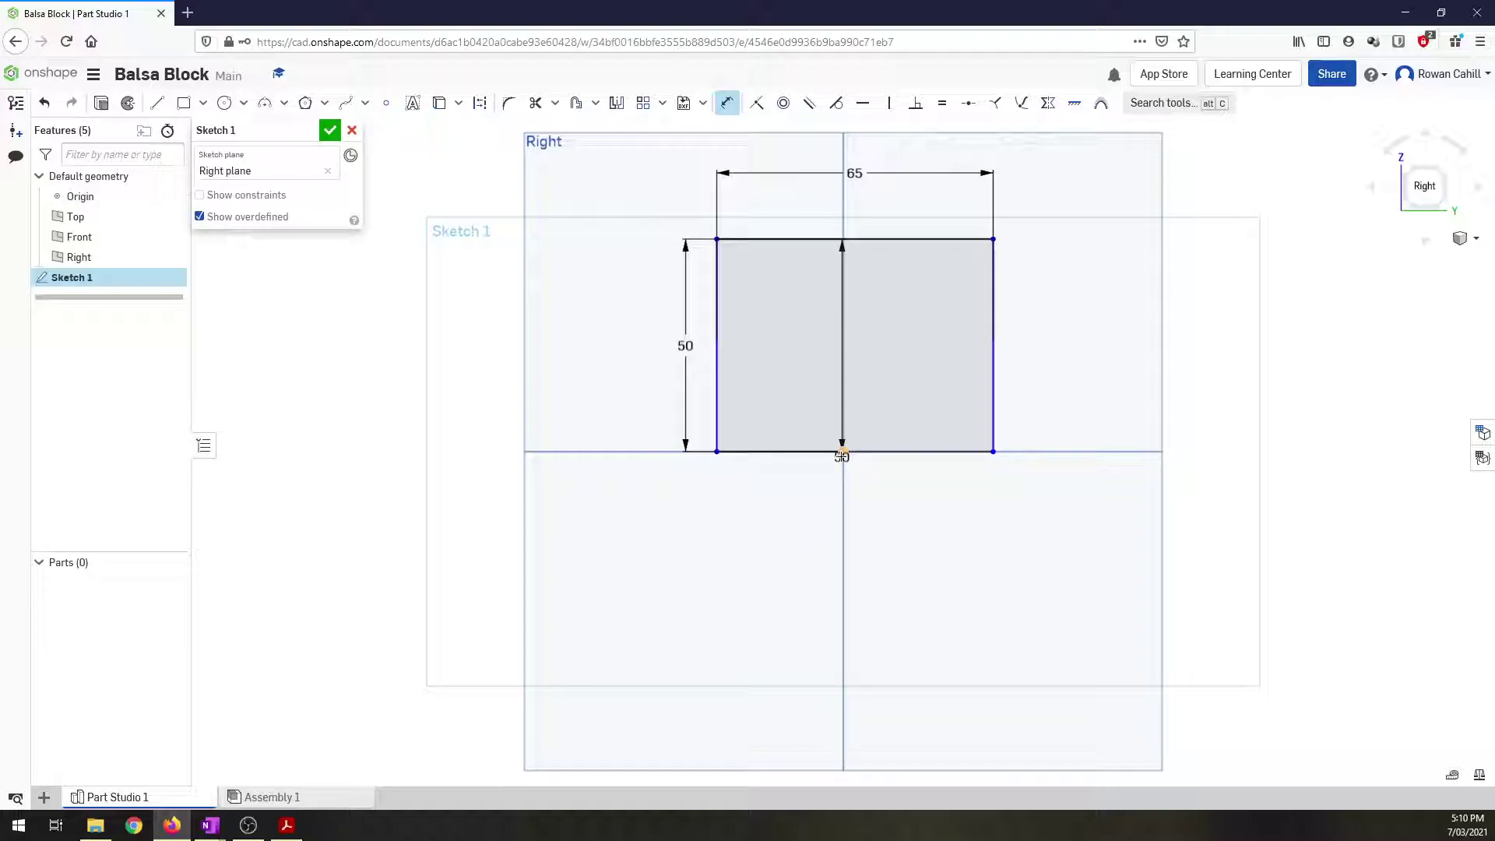
click(842, 453)
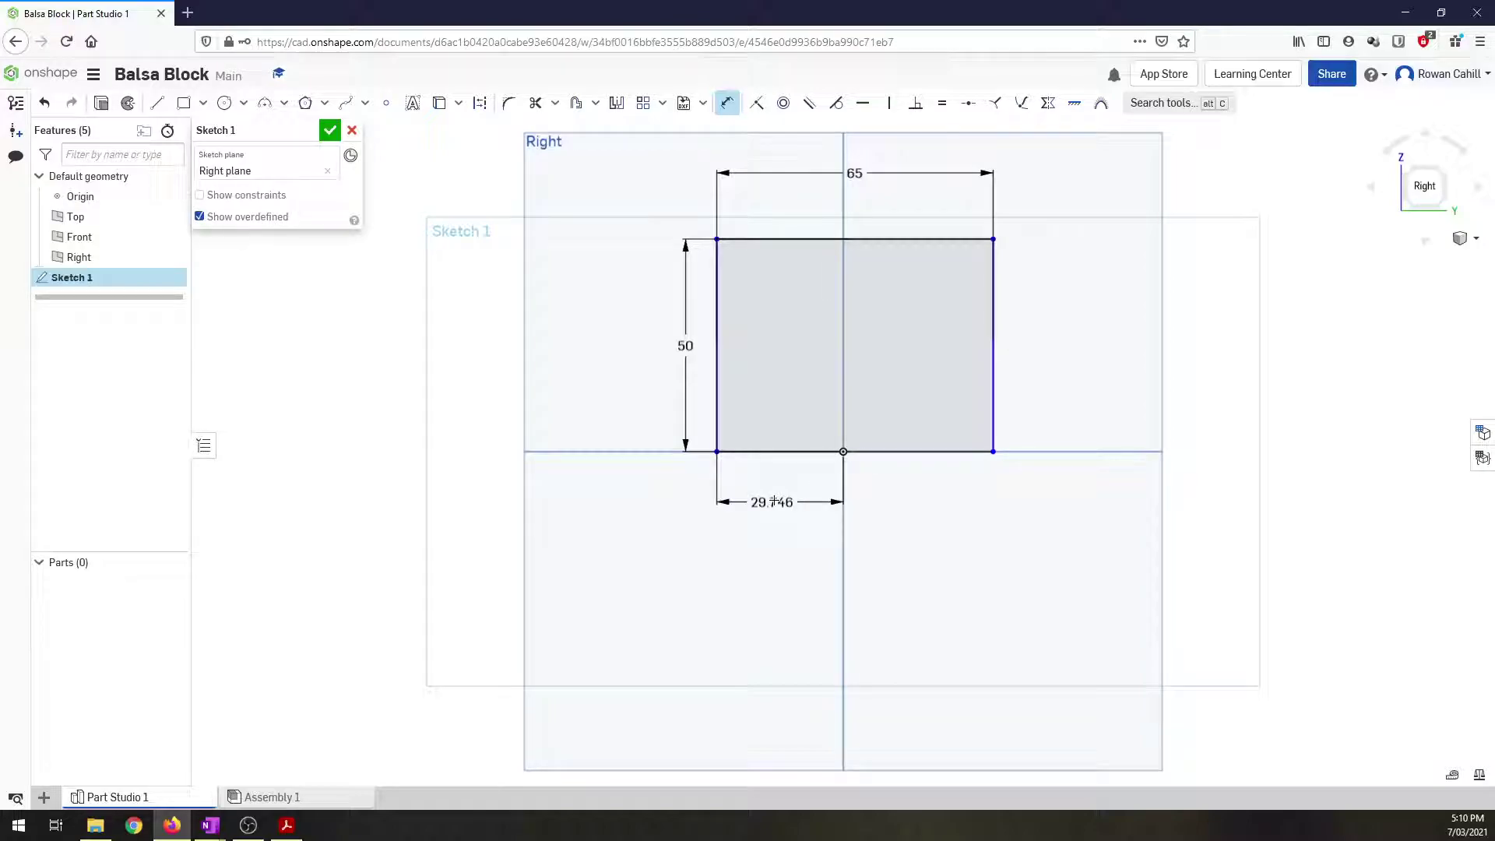
click(776, 501)
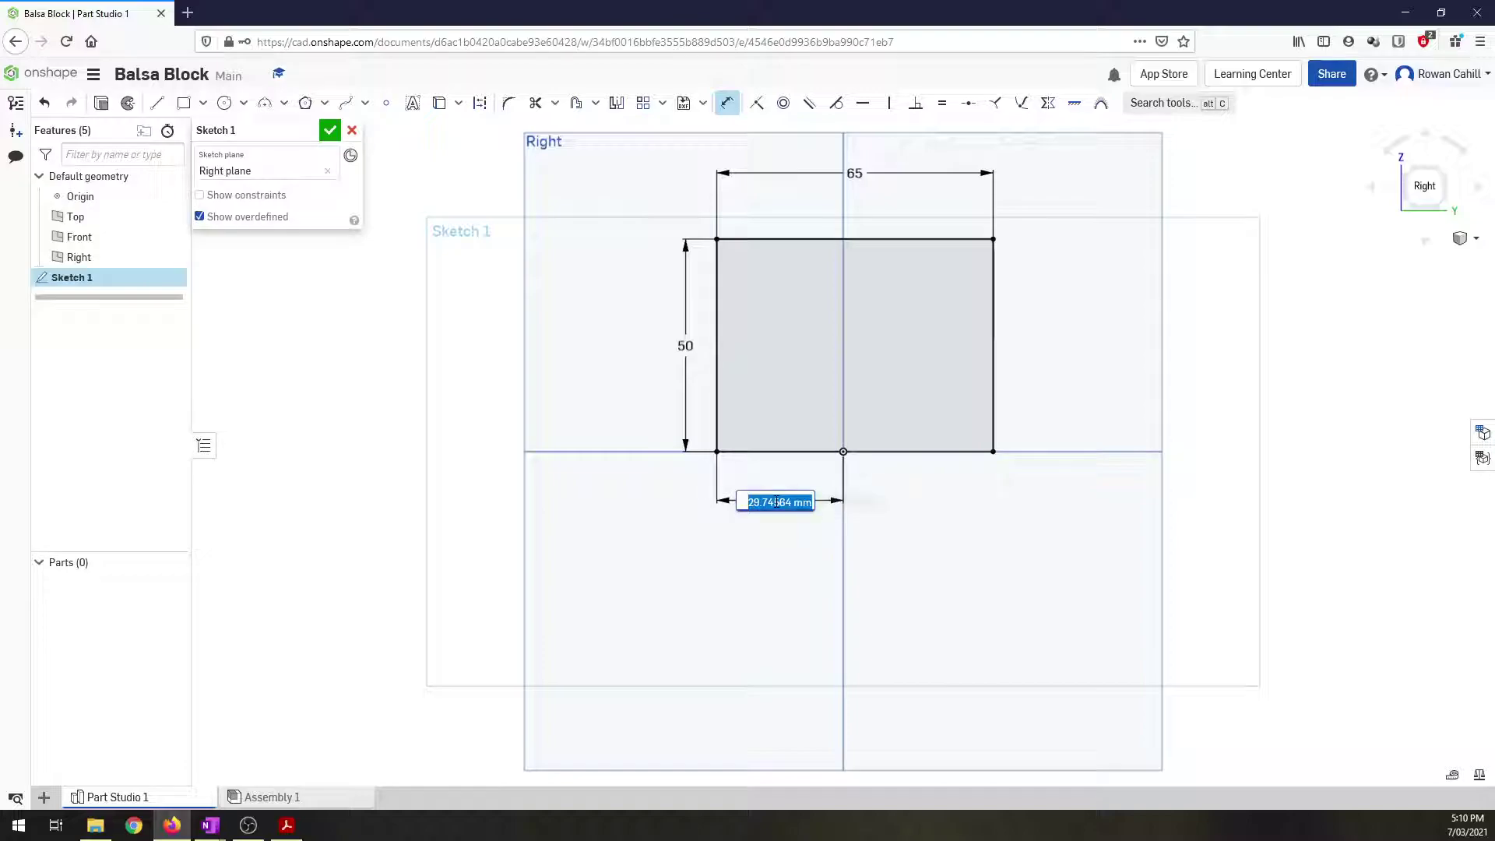
text(32.5)
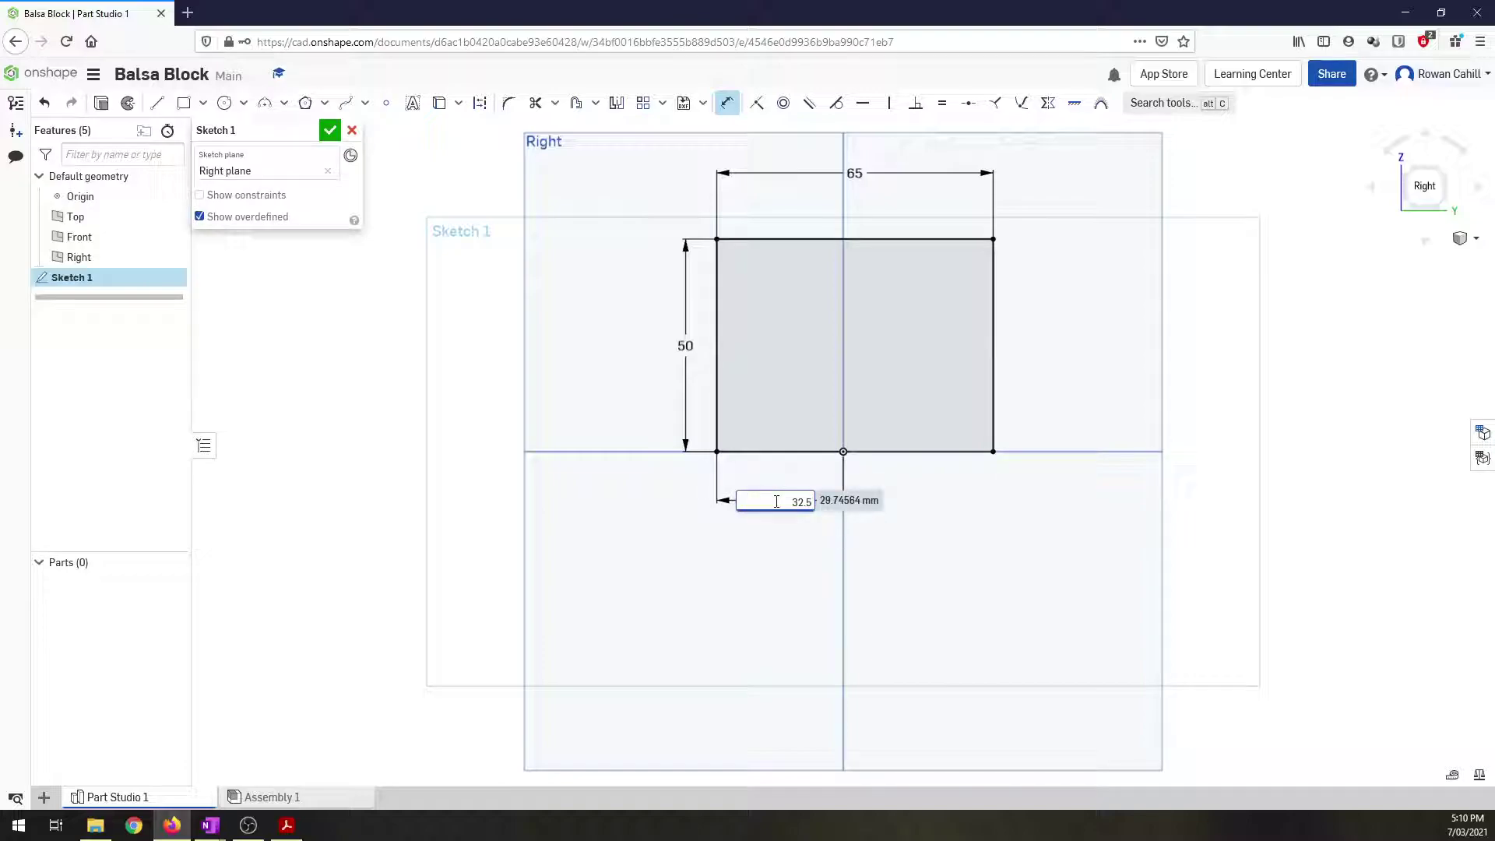
key(Escape)
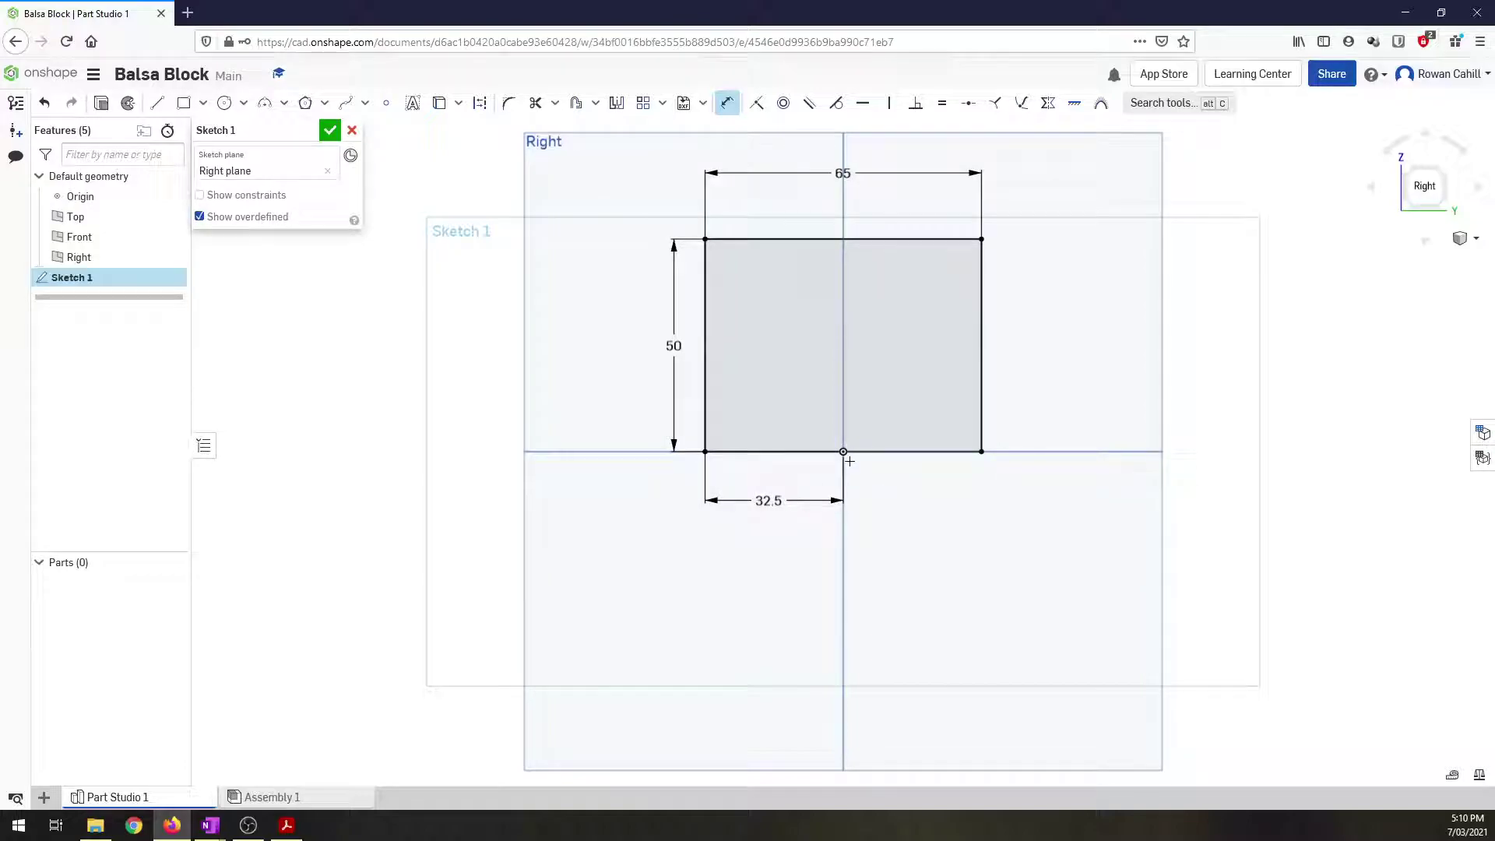
- Draw a 6 × 6 tether slot square on the bottom edge at the origin
scroll(843, 452, up, 4)
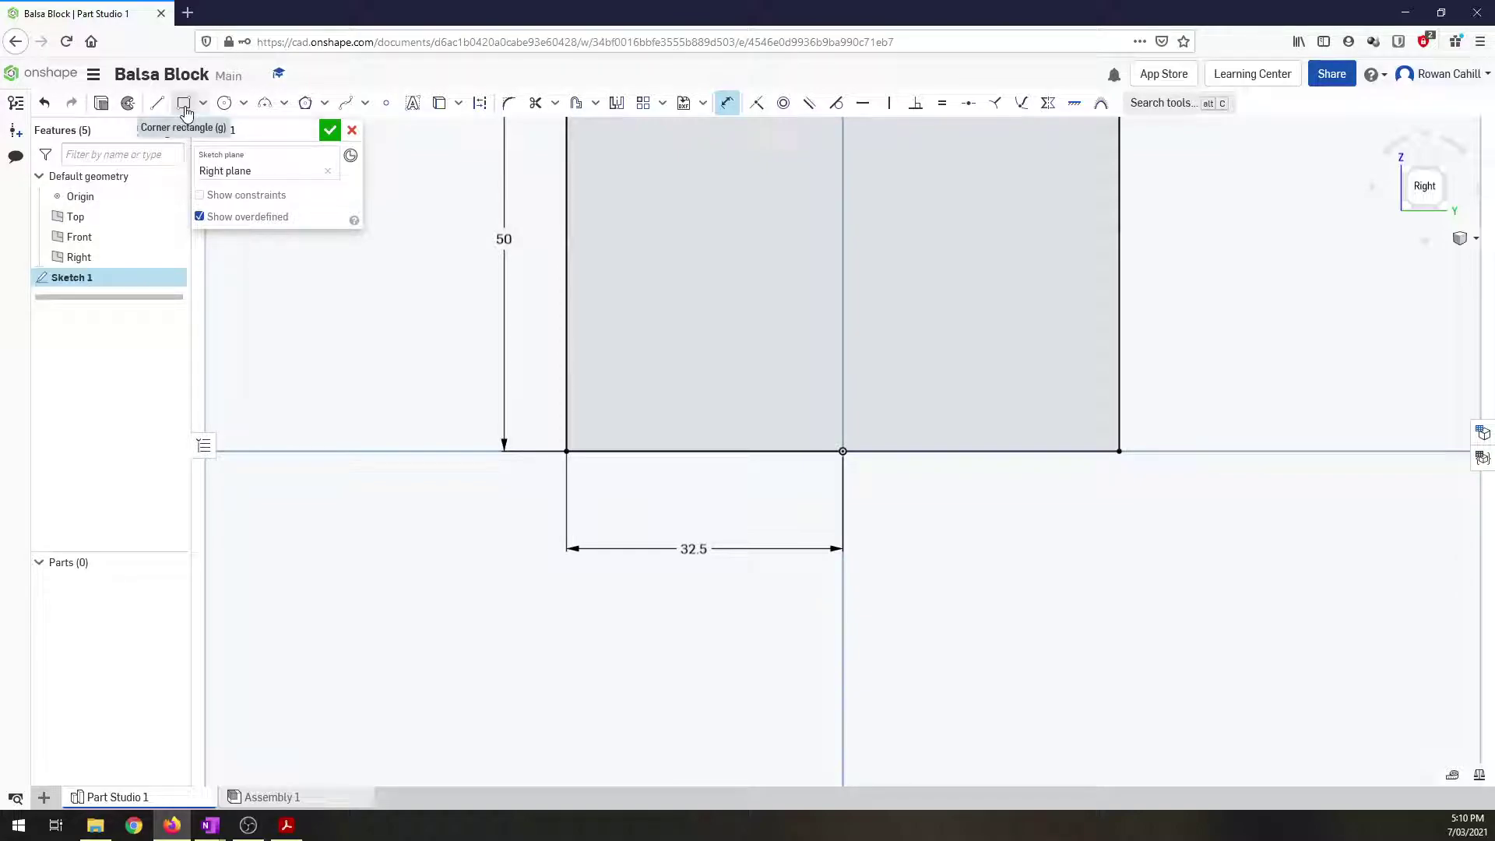
click(184, 105)
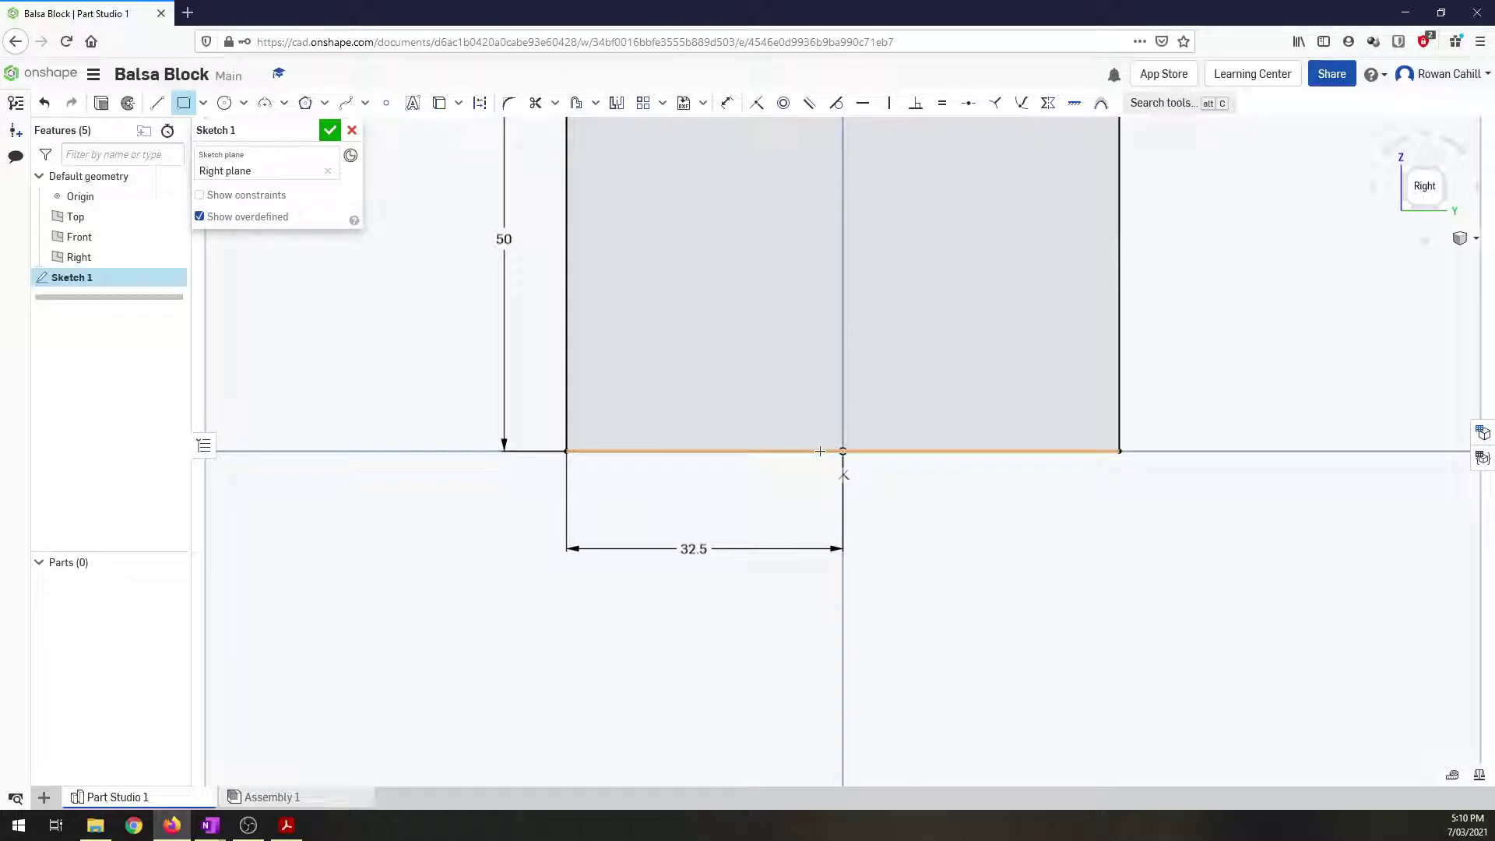
click(819, 451)
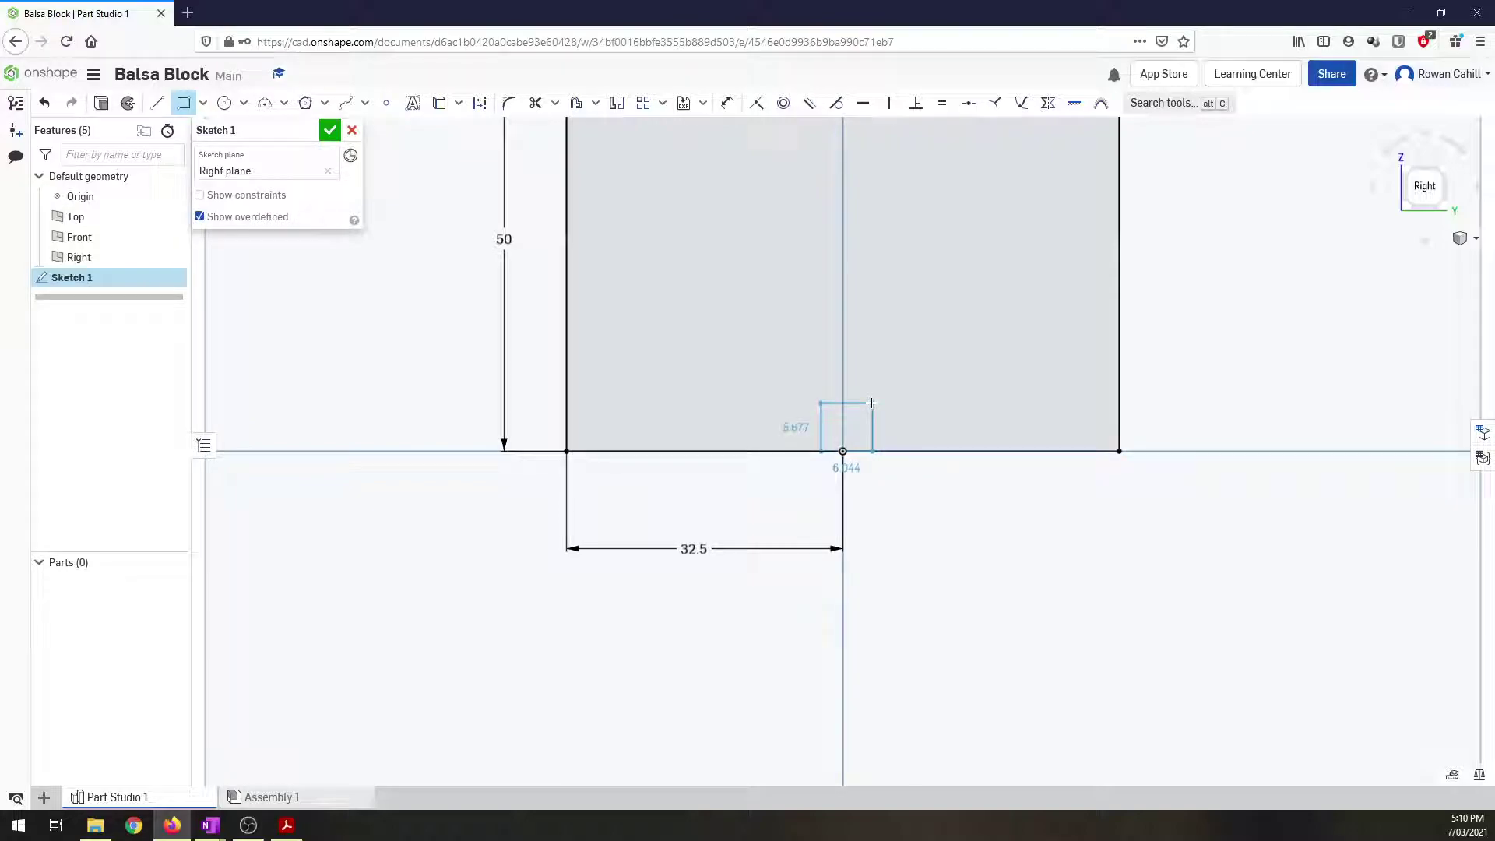
click(871, 402)
text(6)
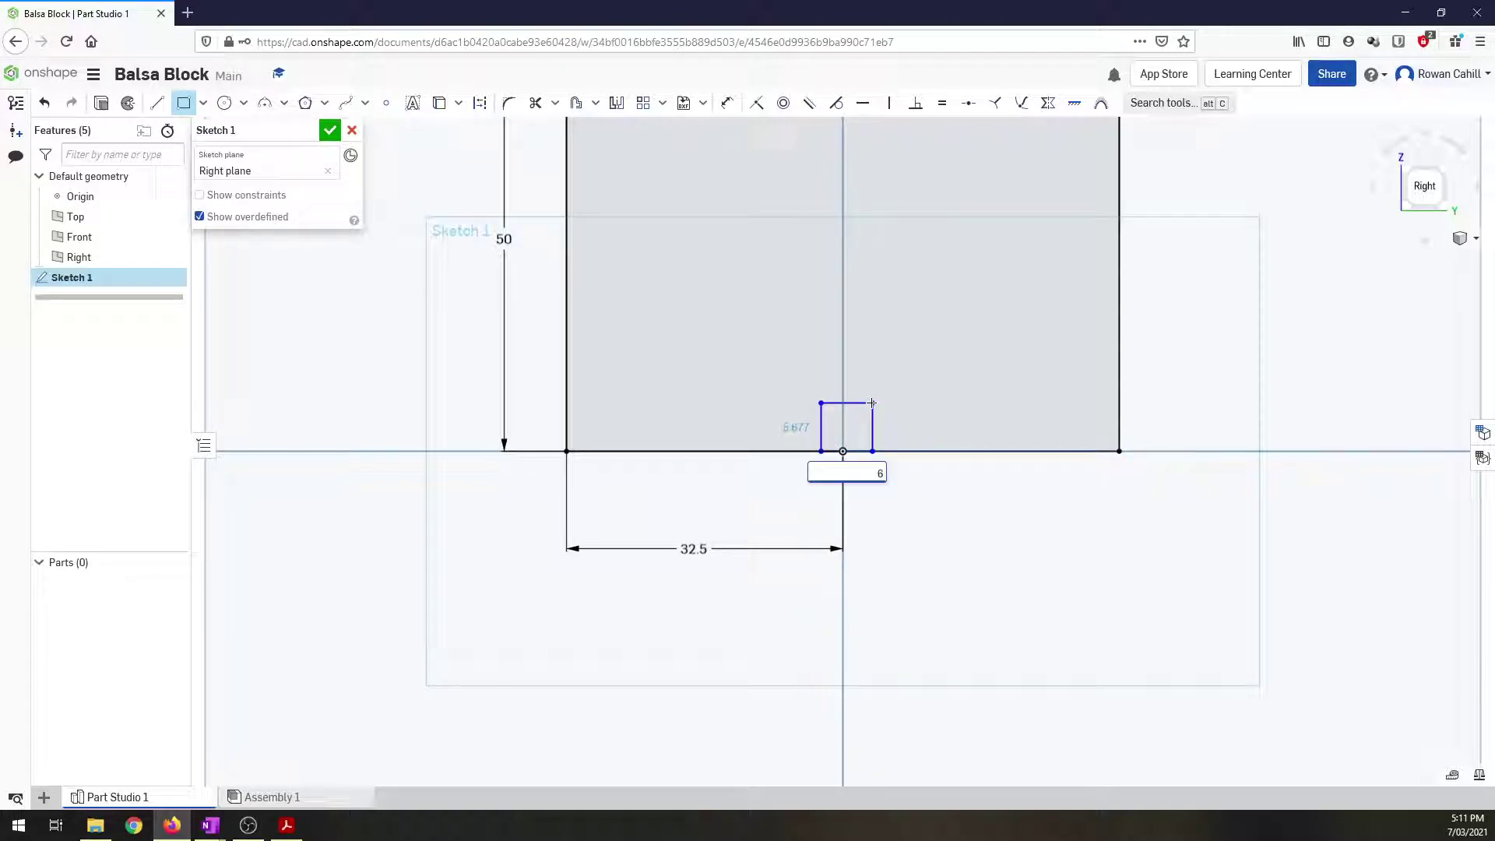
key(Return)
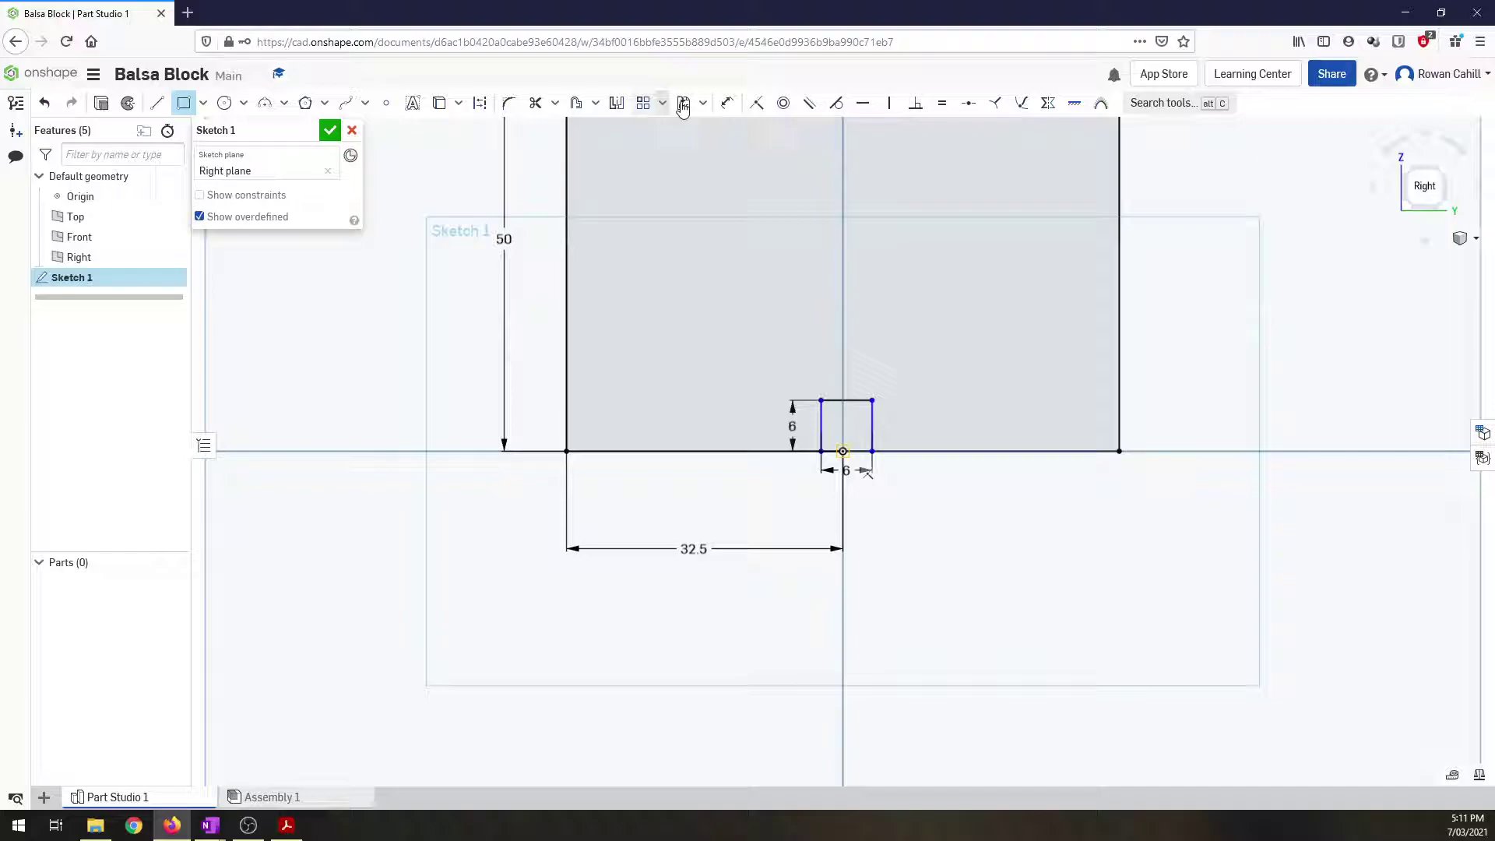
- Dimension the slot 3 mm off the centreline and finish Sketch 1 in isometric view
click(726, 103)
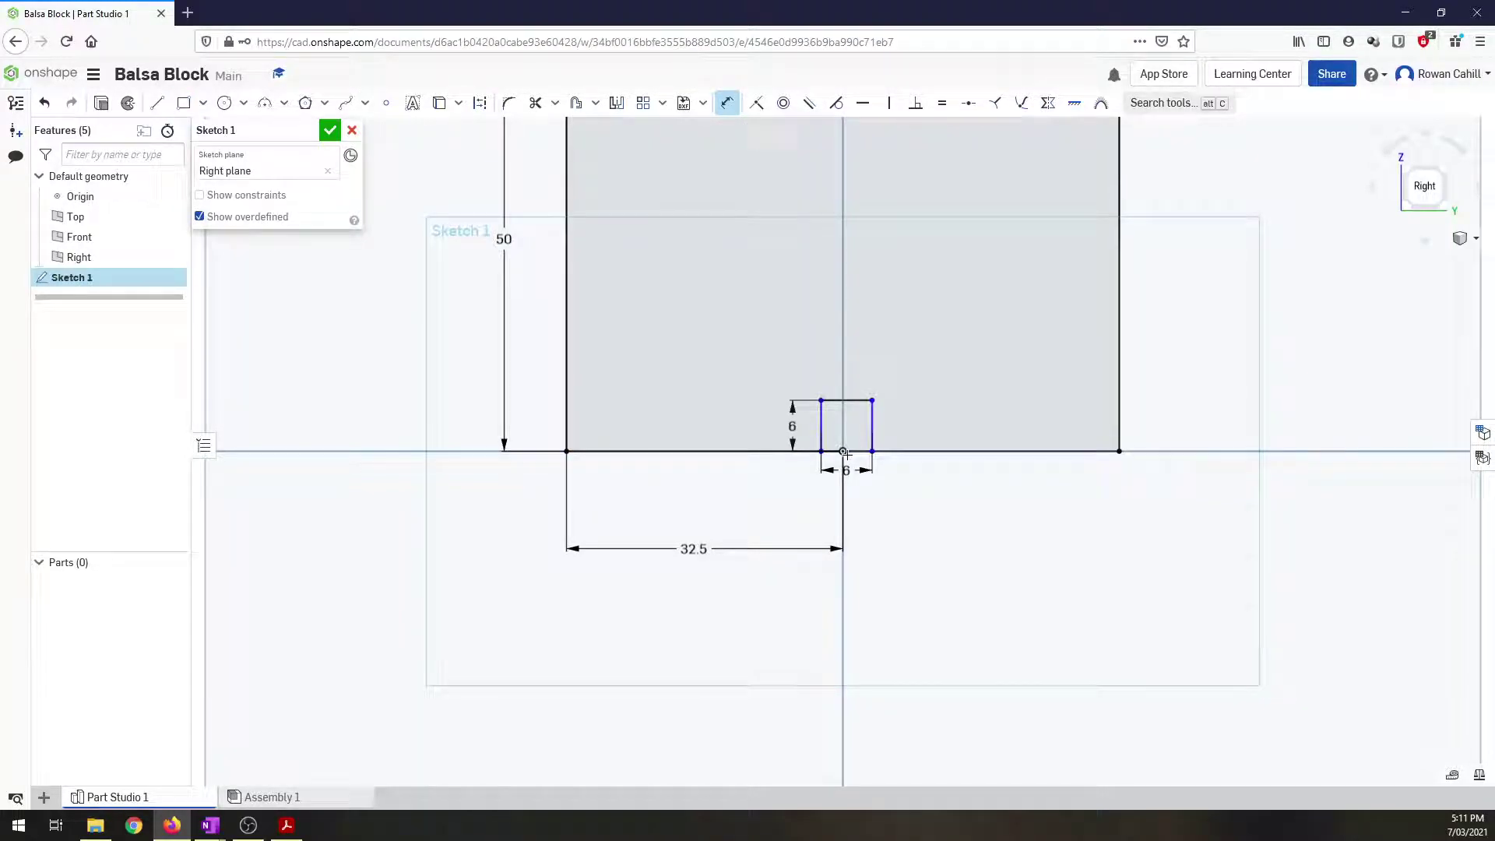
click(861, 502)
text(3)
key(Return)
scroll(856, 501, up, 1)
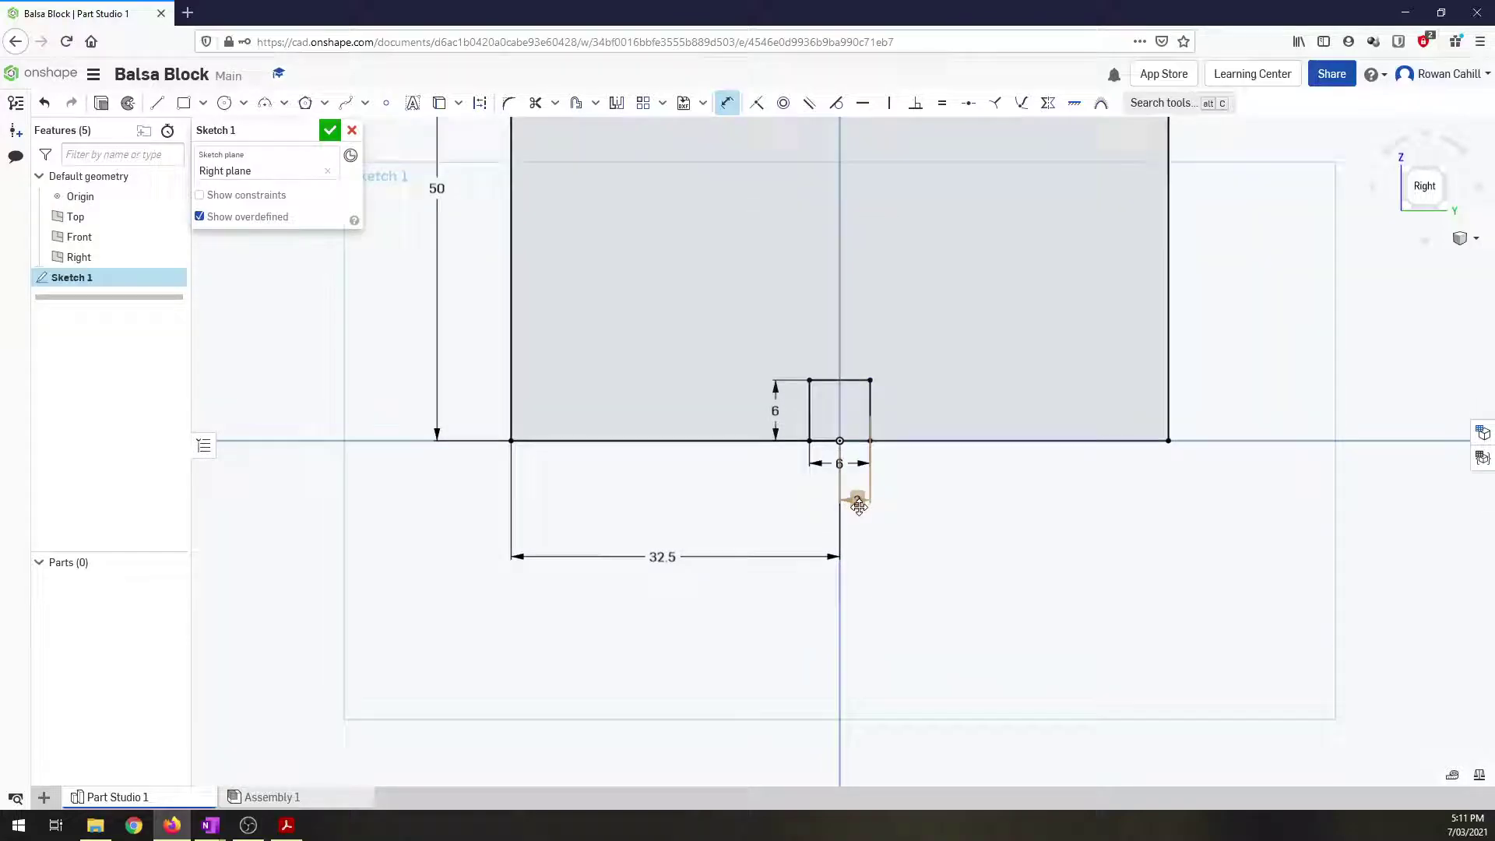
scroll(857, 501, down, 3)
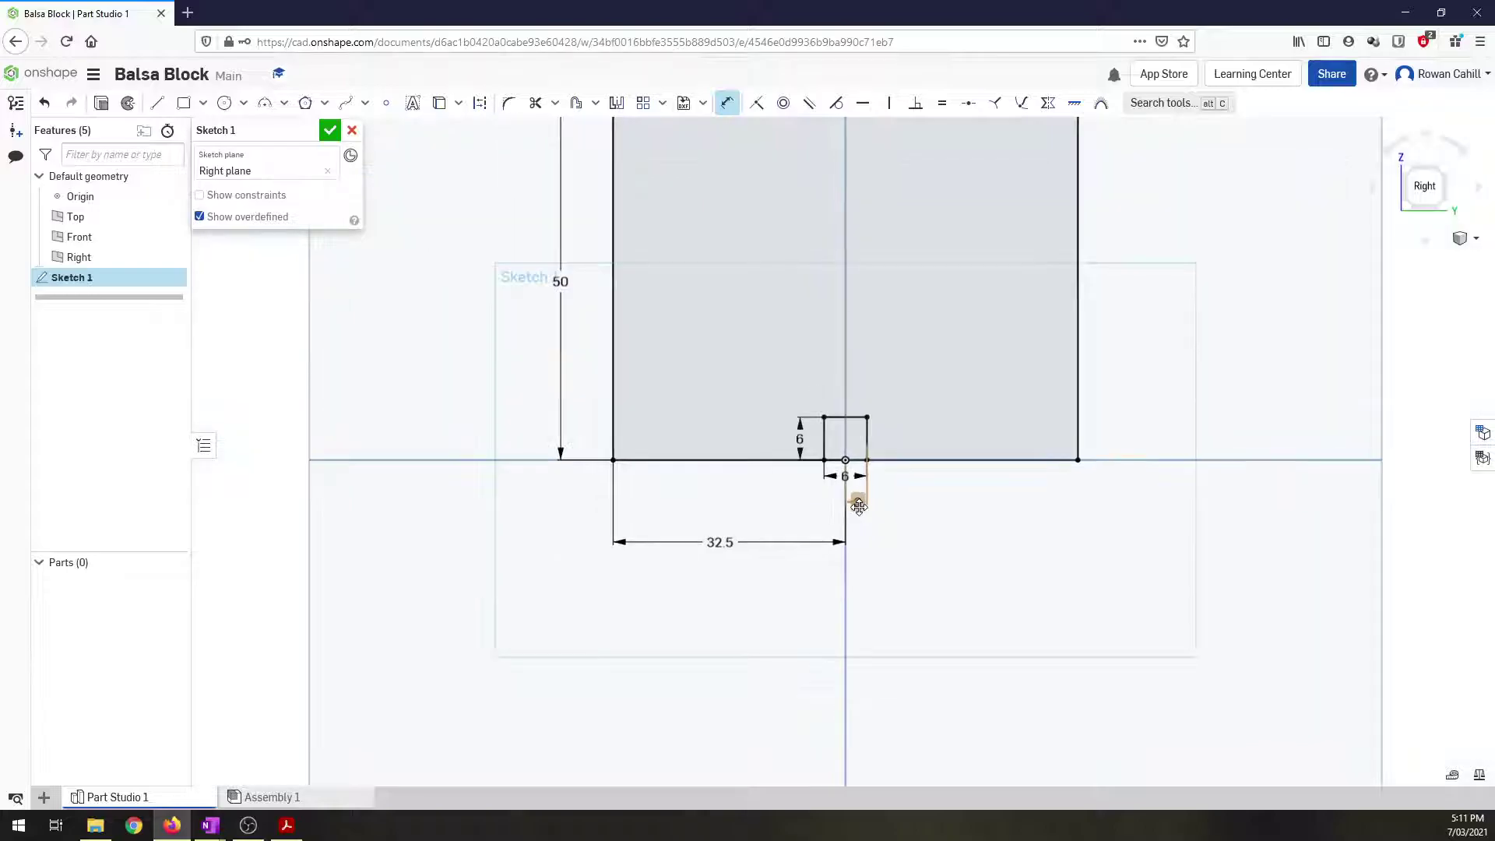
click(1409, 171)
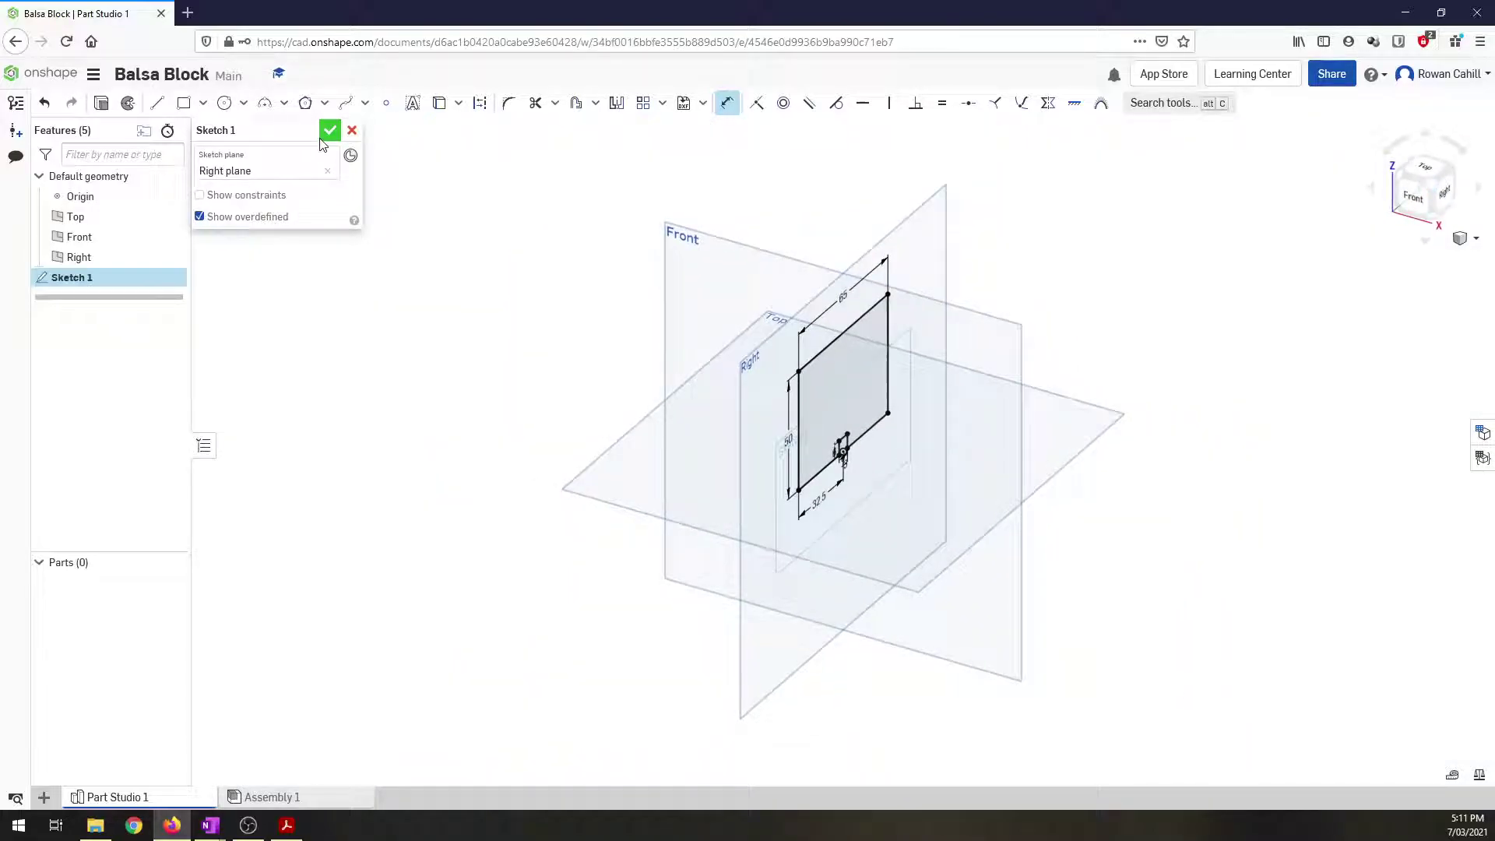
click(330, 130)
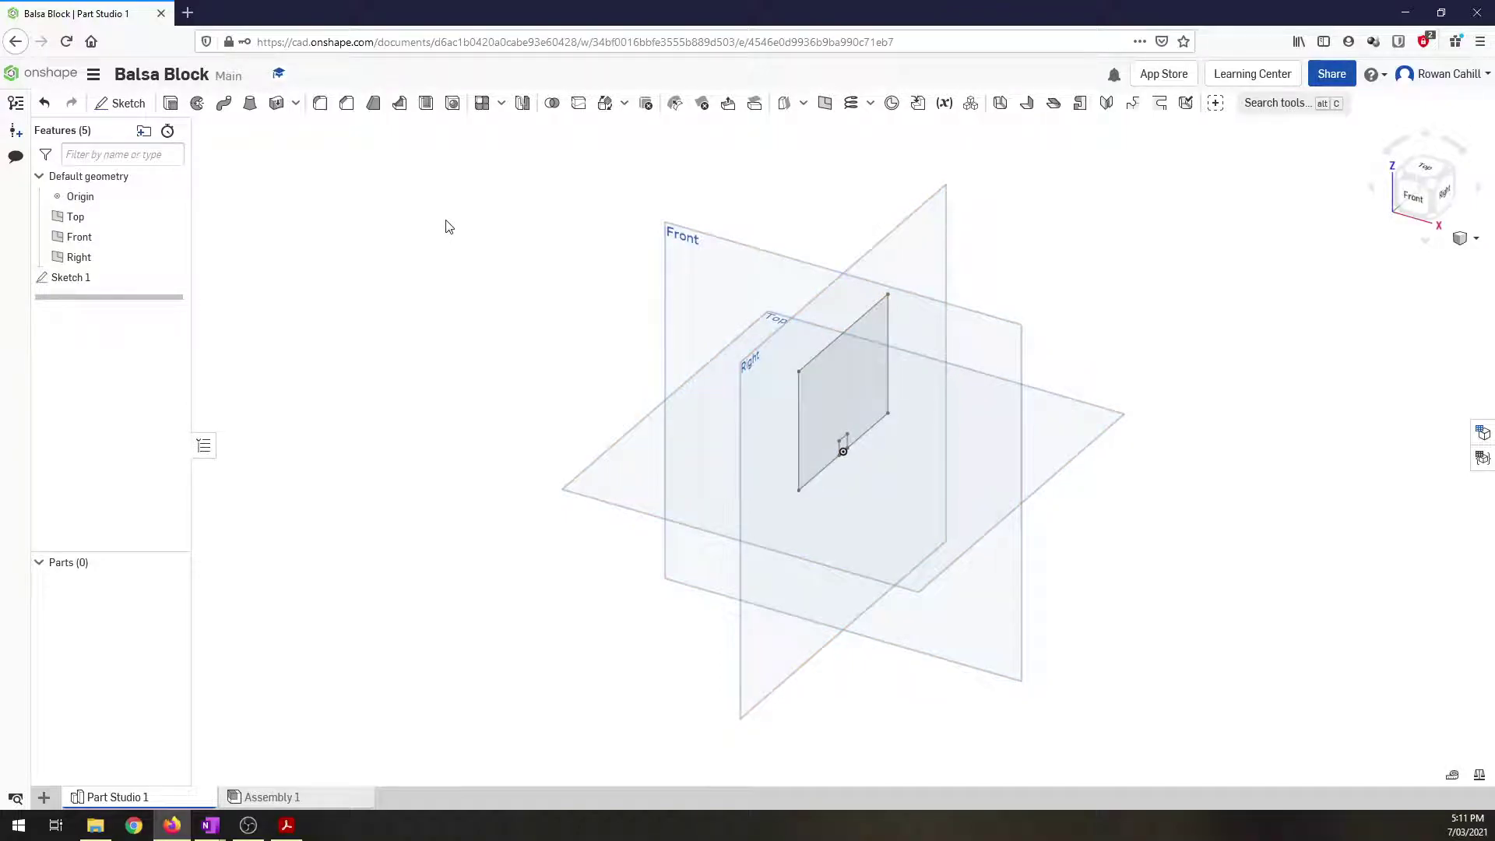
- Extrude the Sketch 1 profile 225 mm into a solid block
click(173, 105)
click(848, 387)
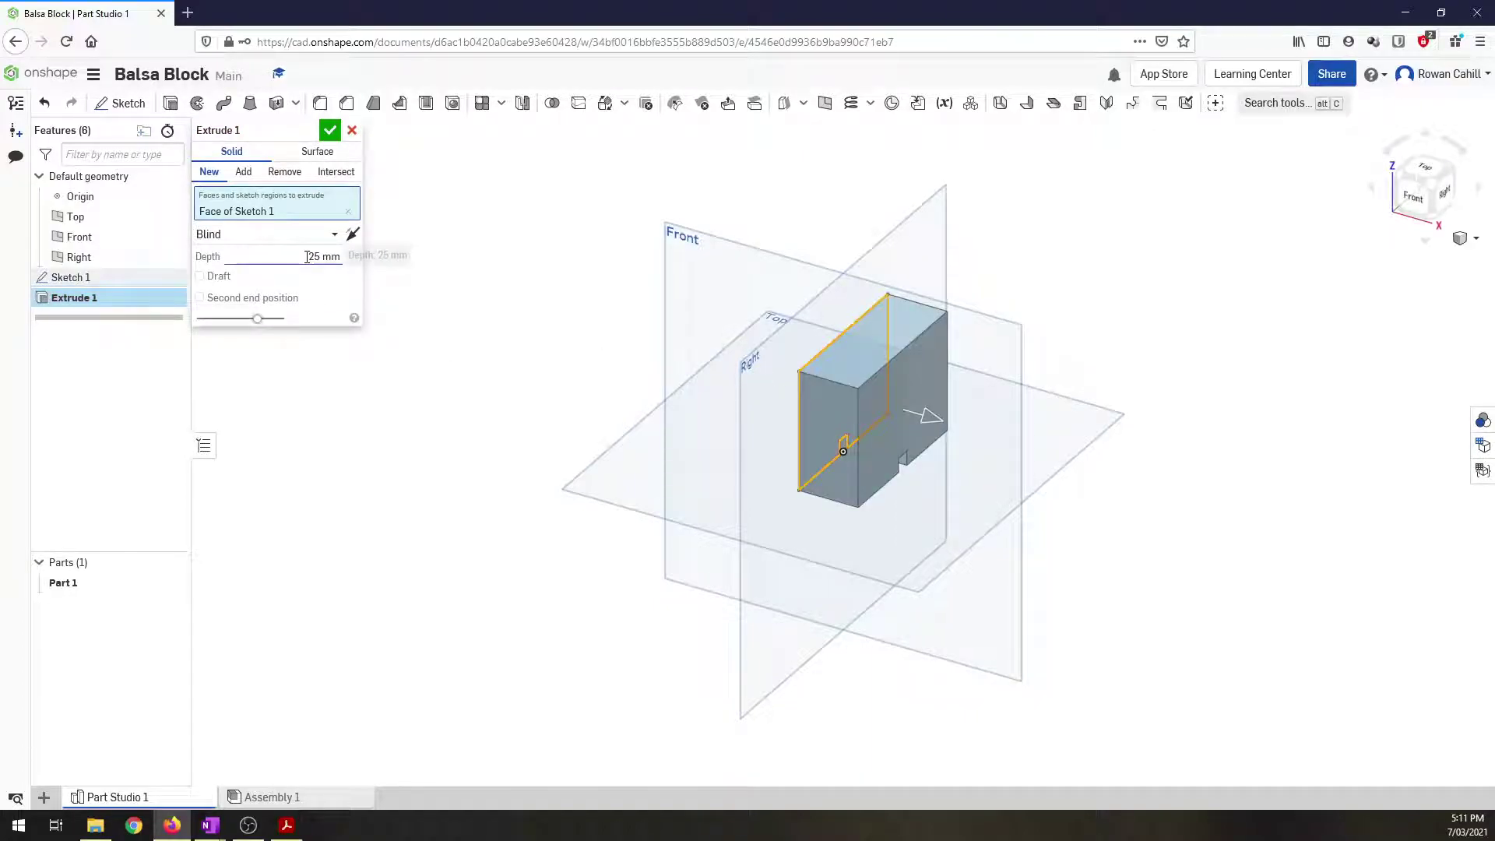
click(333, 258)
text(225)
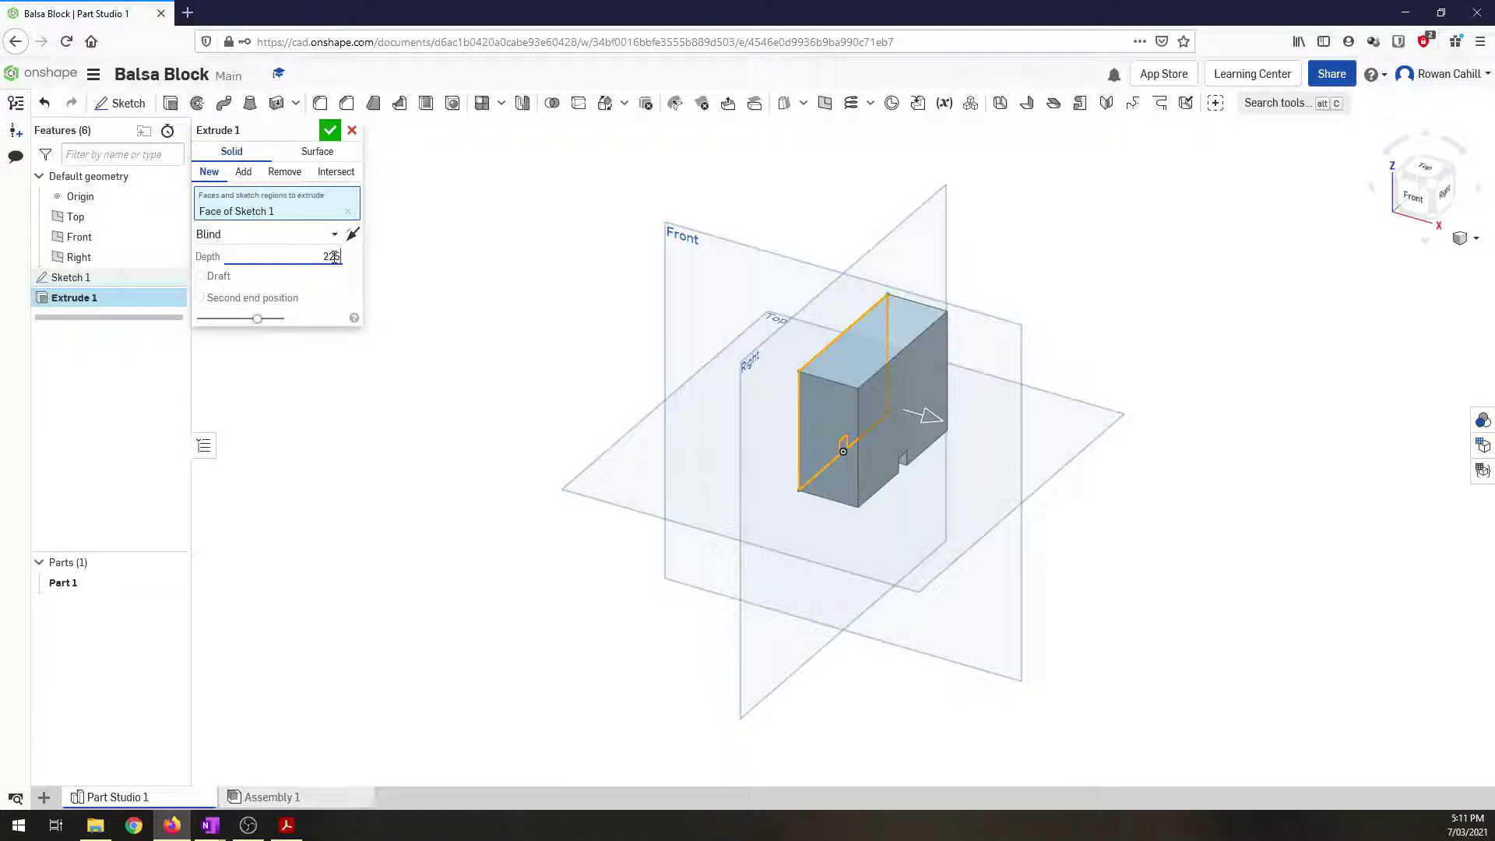
key(Return)
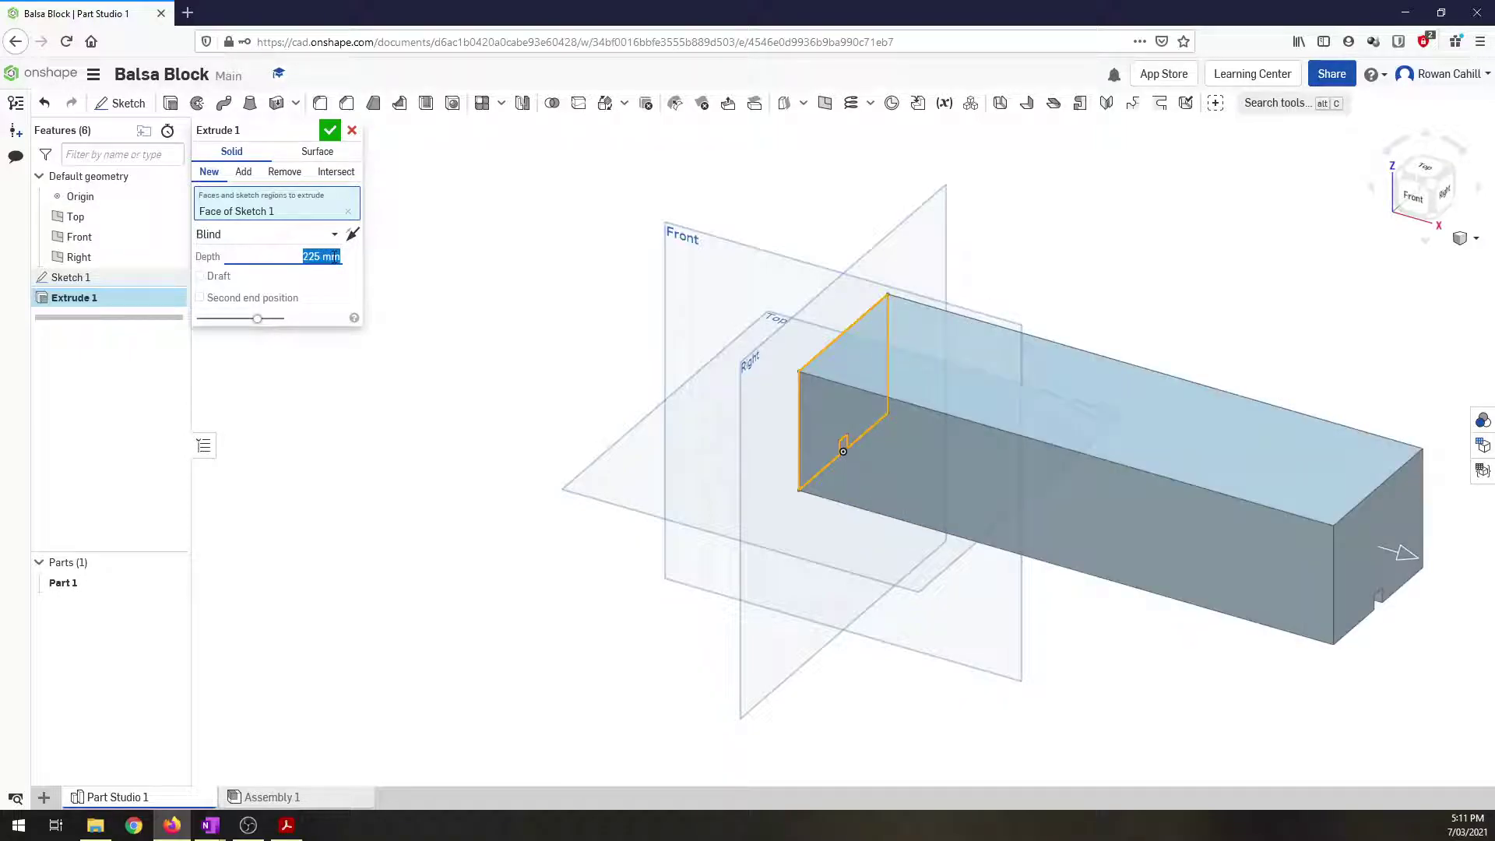
click(330, 130)
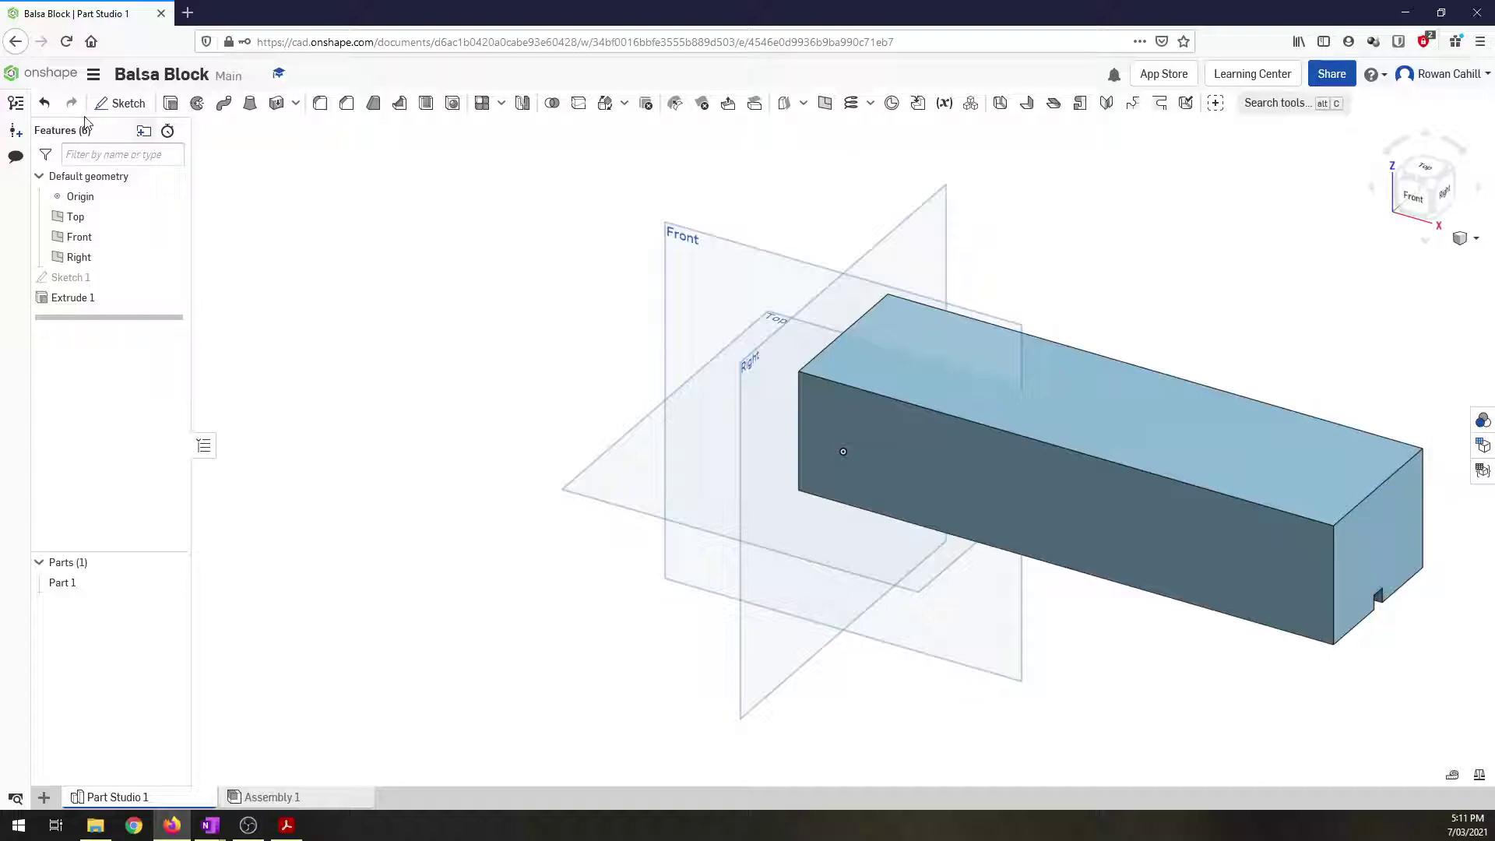
- Start Sketch 2 on the block's far end face, viewed face-on
click(121, 103)
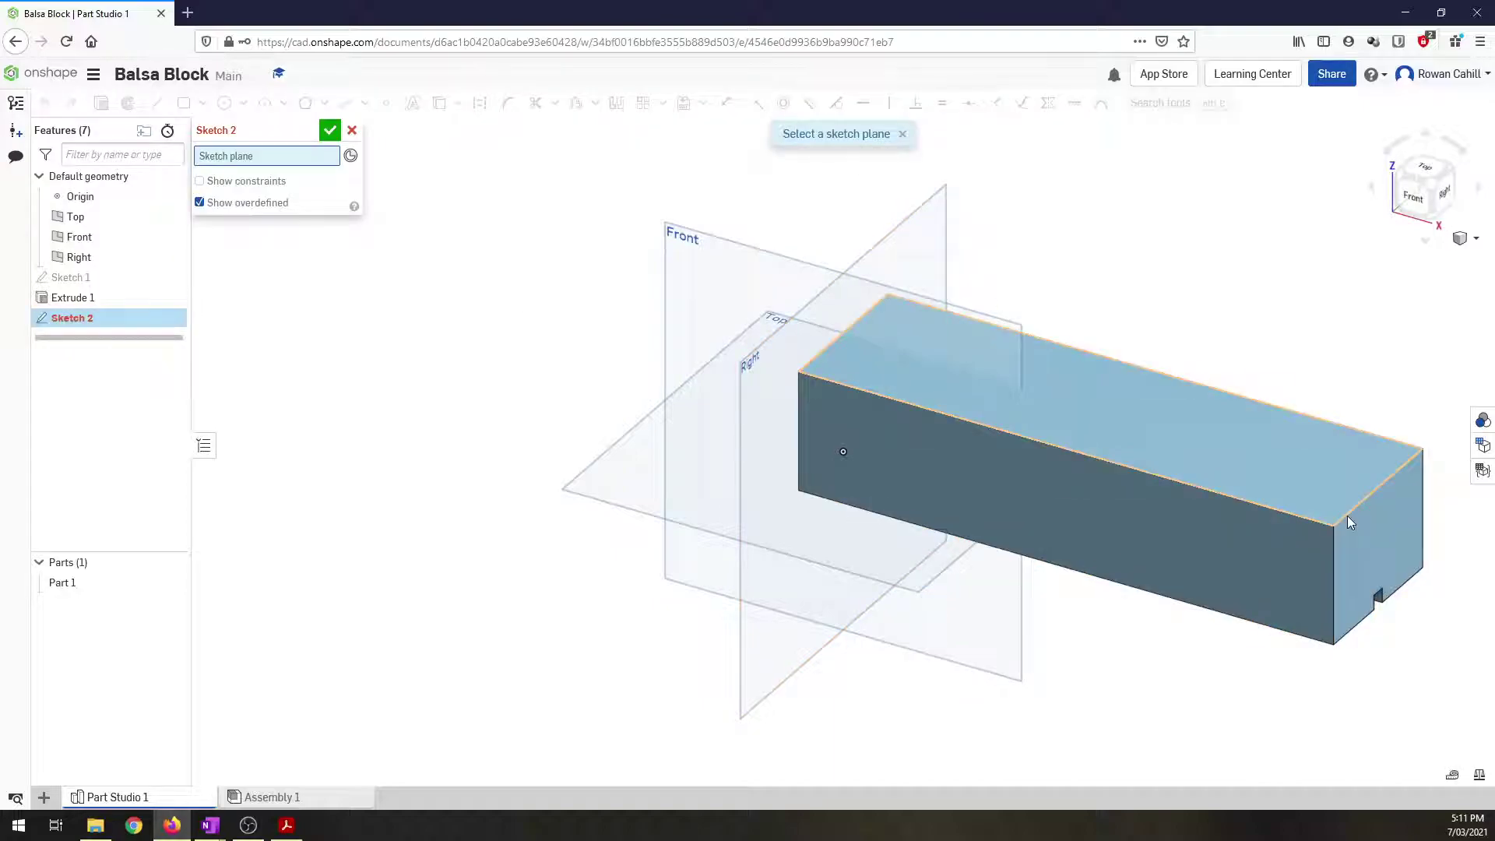
click(1374, 544)
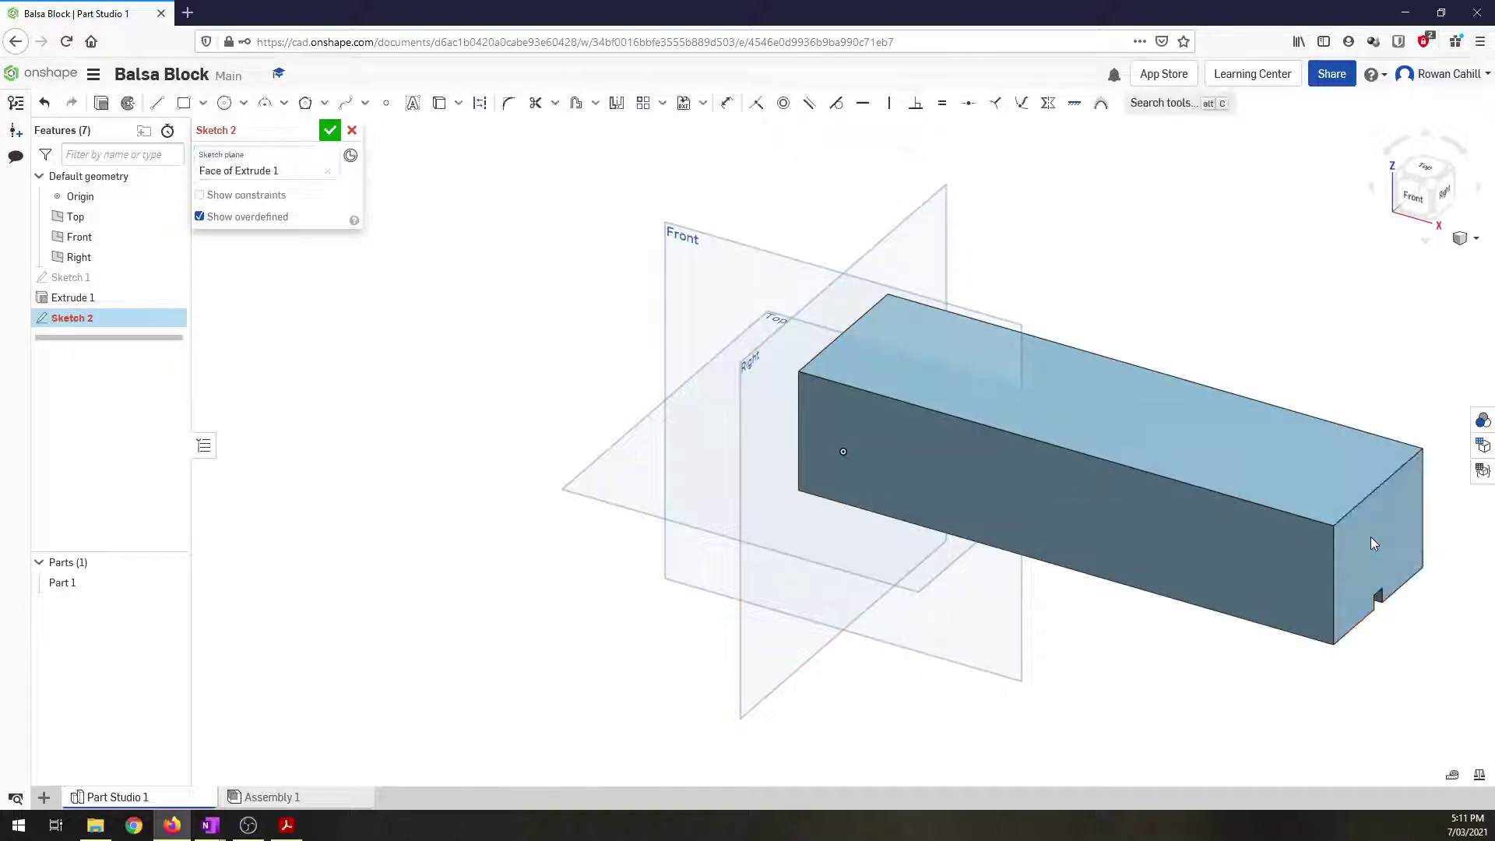
click(1446, 198)
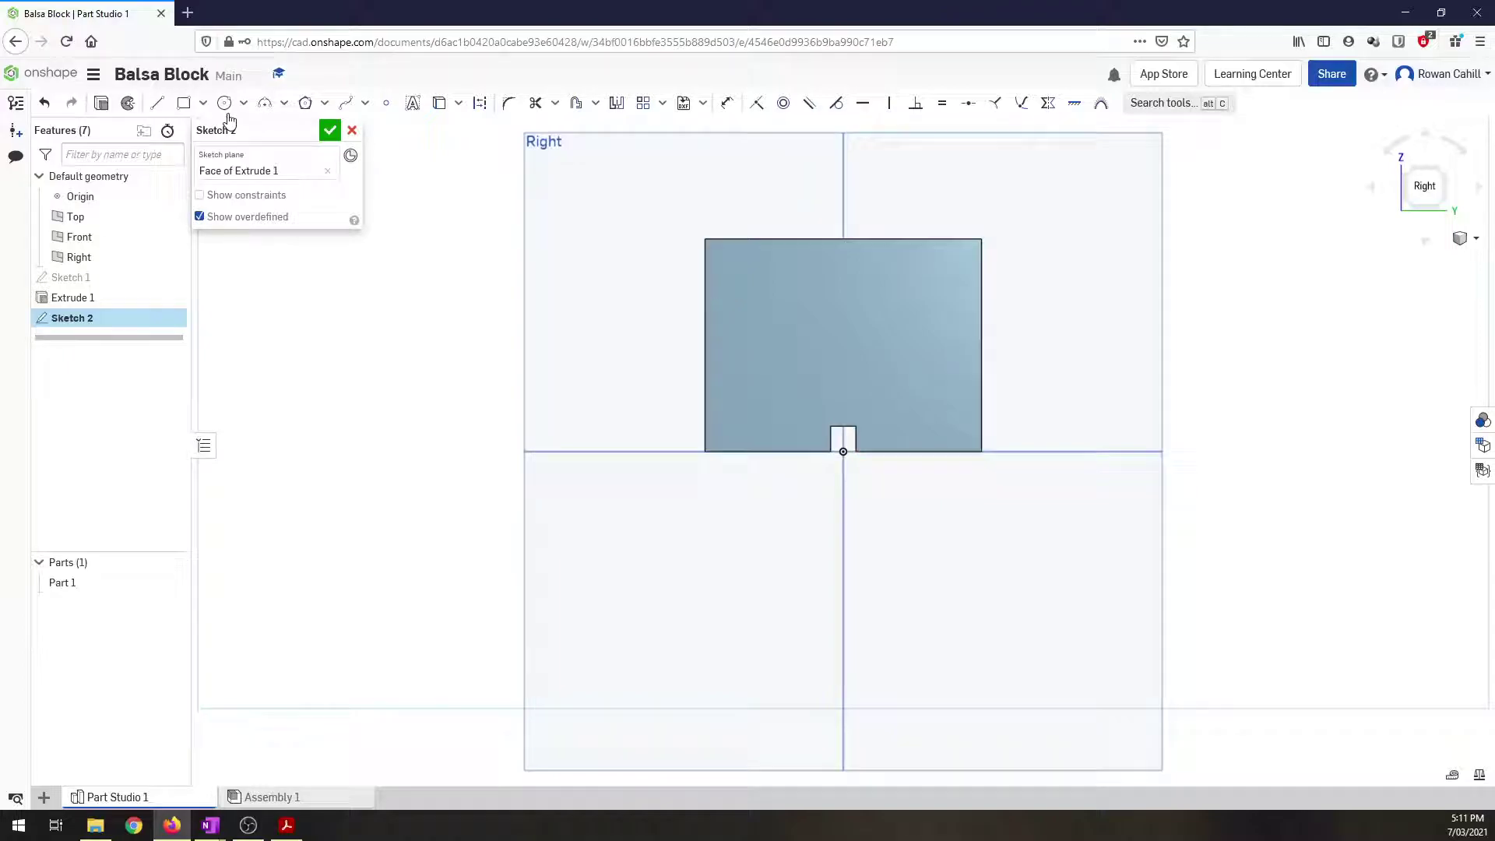
- Begin a circle with its centre placed directly above the slot
click(225, 104)
click(226, 109)
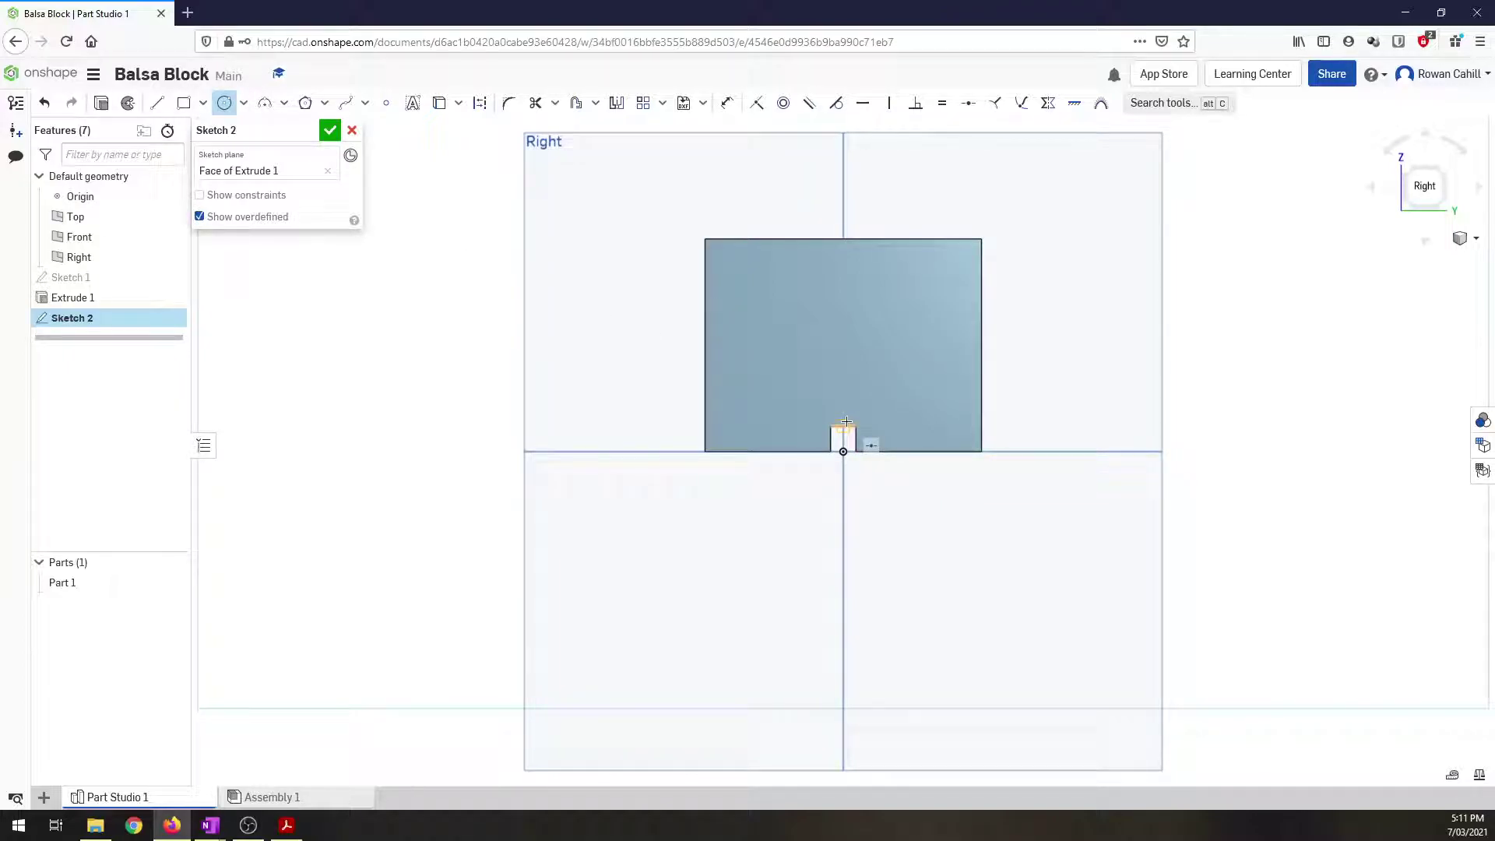
scroll(842, 423, up, 5)
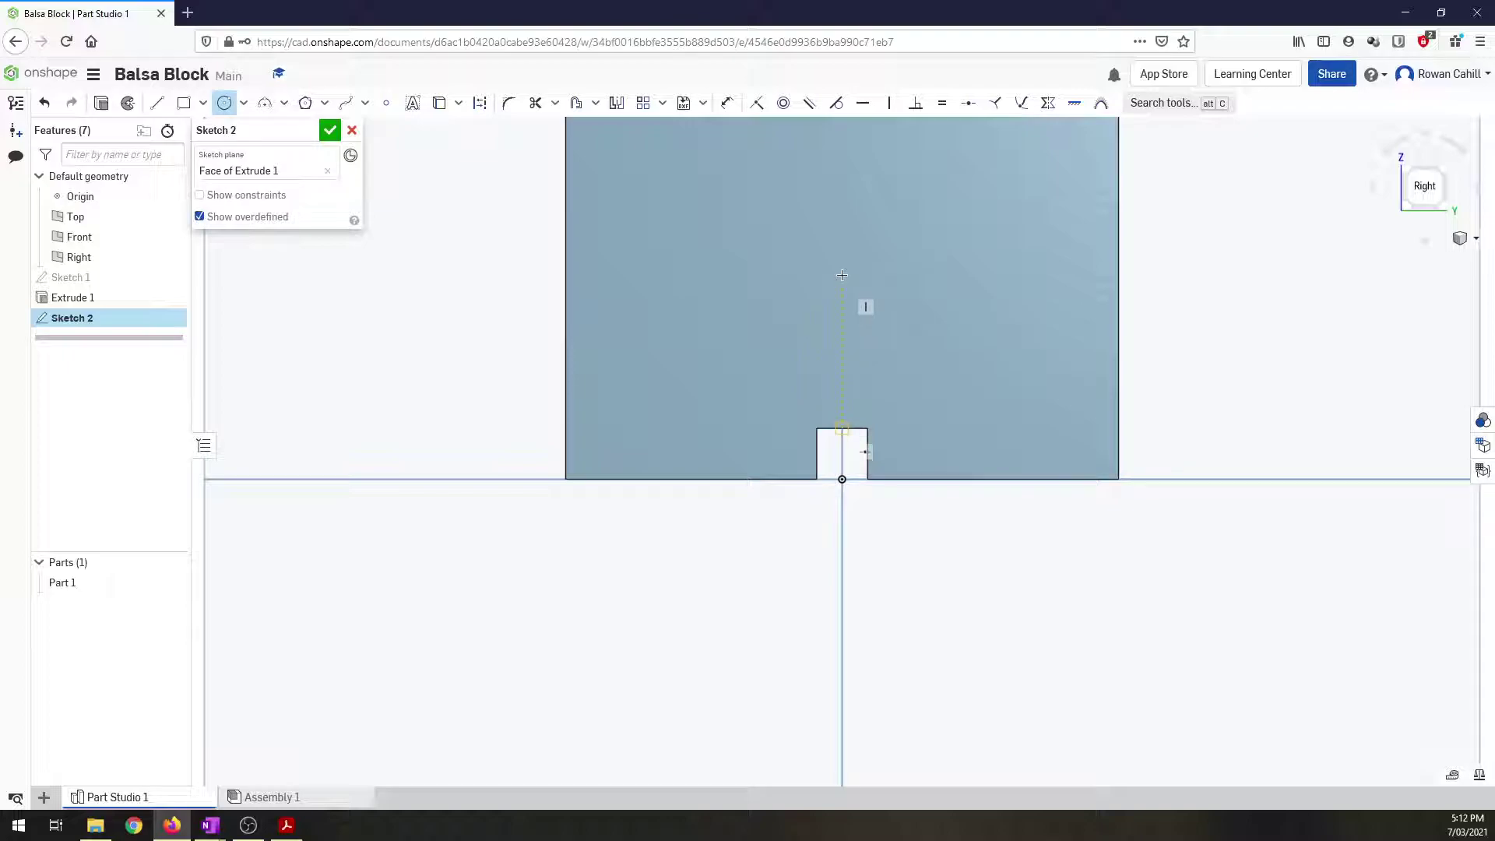
click(842, 235)
- Set the circle's diameter to 19 mm
click(803, 270)
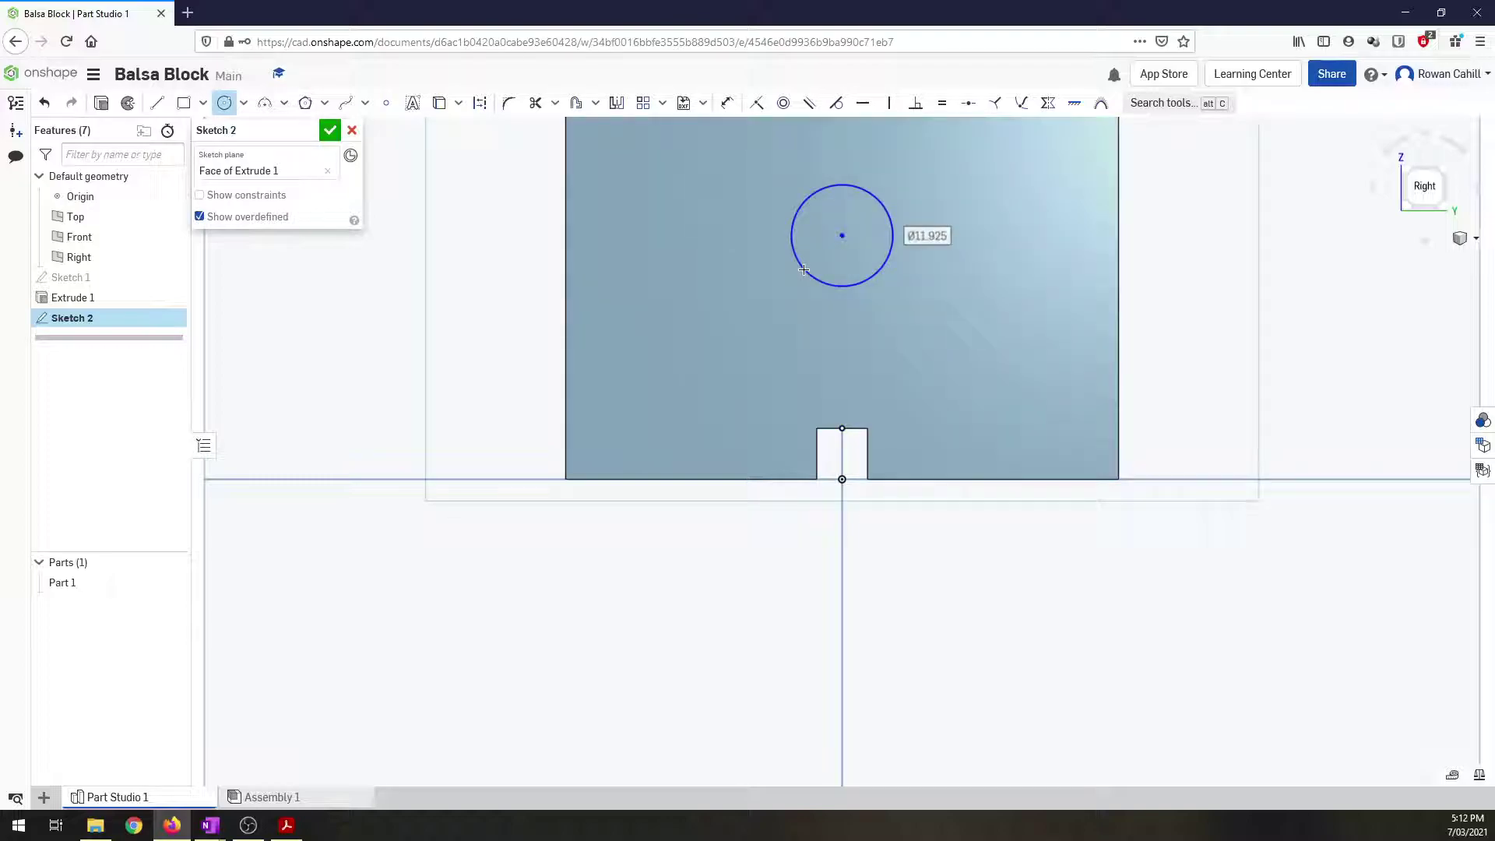
text(19)
key(Return)
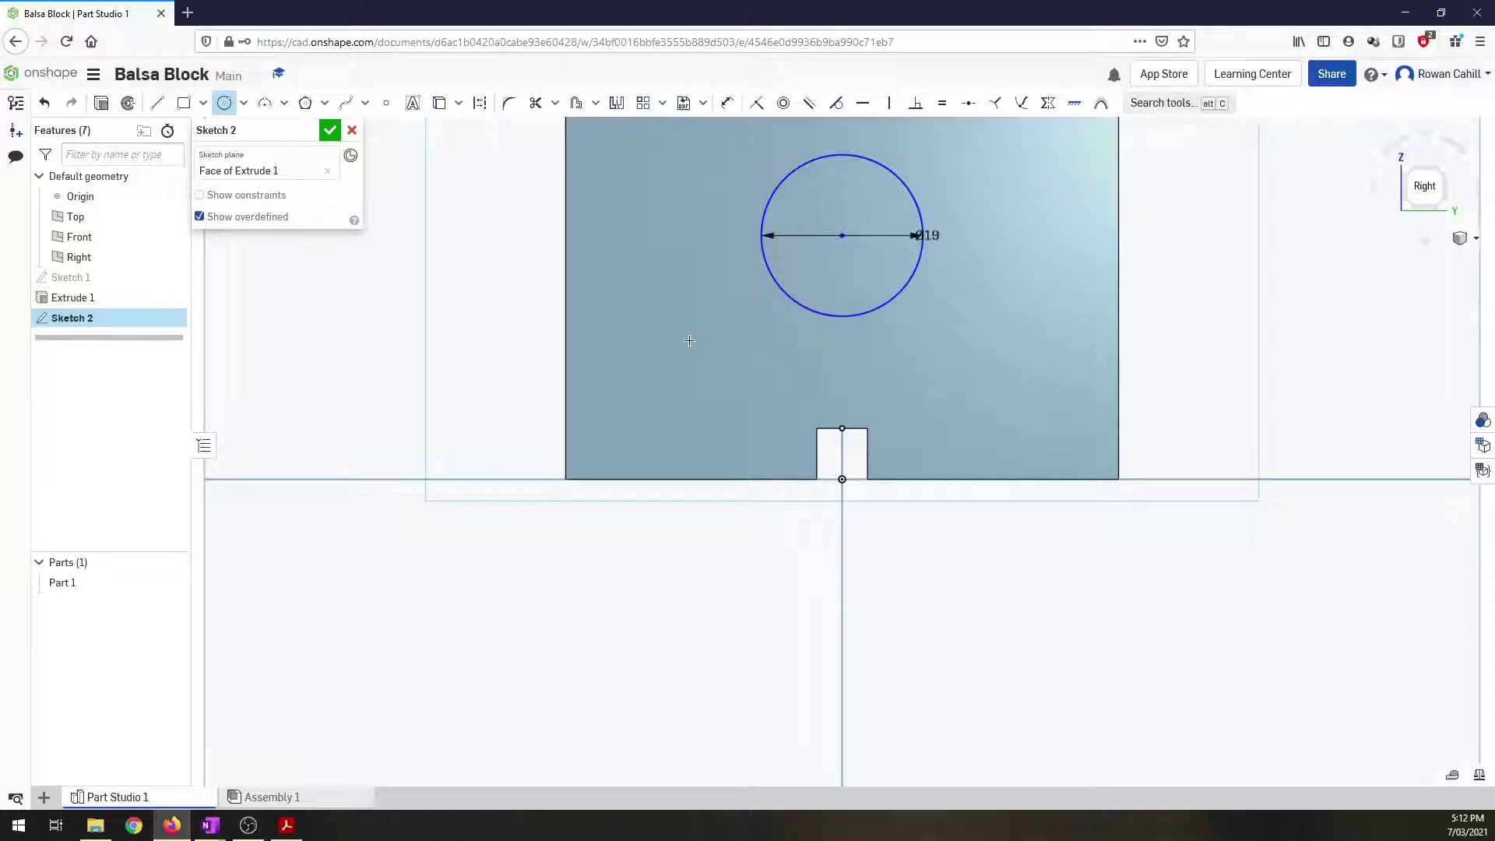
- Dimension the circle centre 29 mm above the slot's bottom, then return to isometric view
key(d)
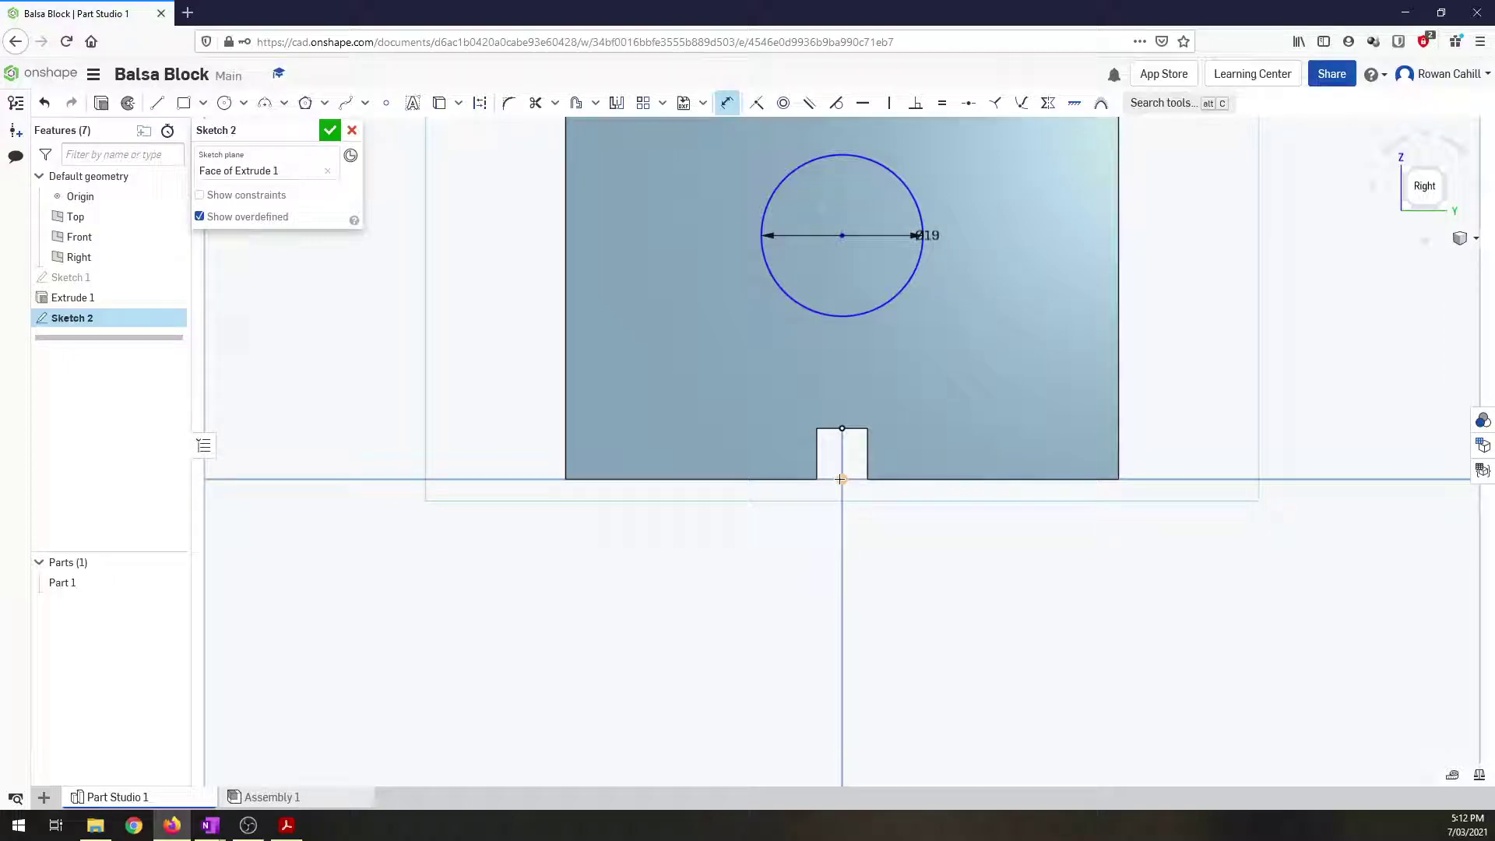
click(842, 479)
click(841, 236)
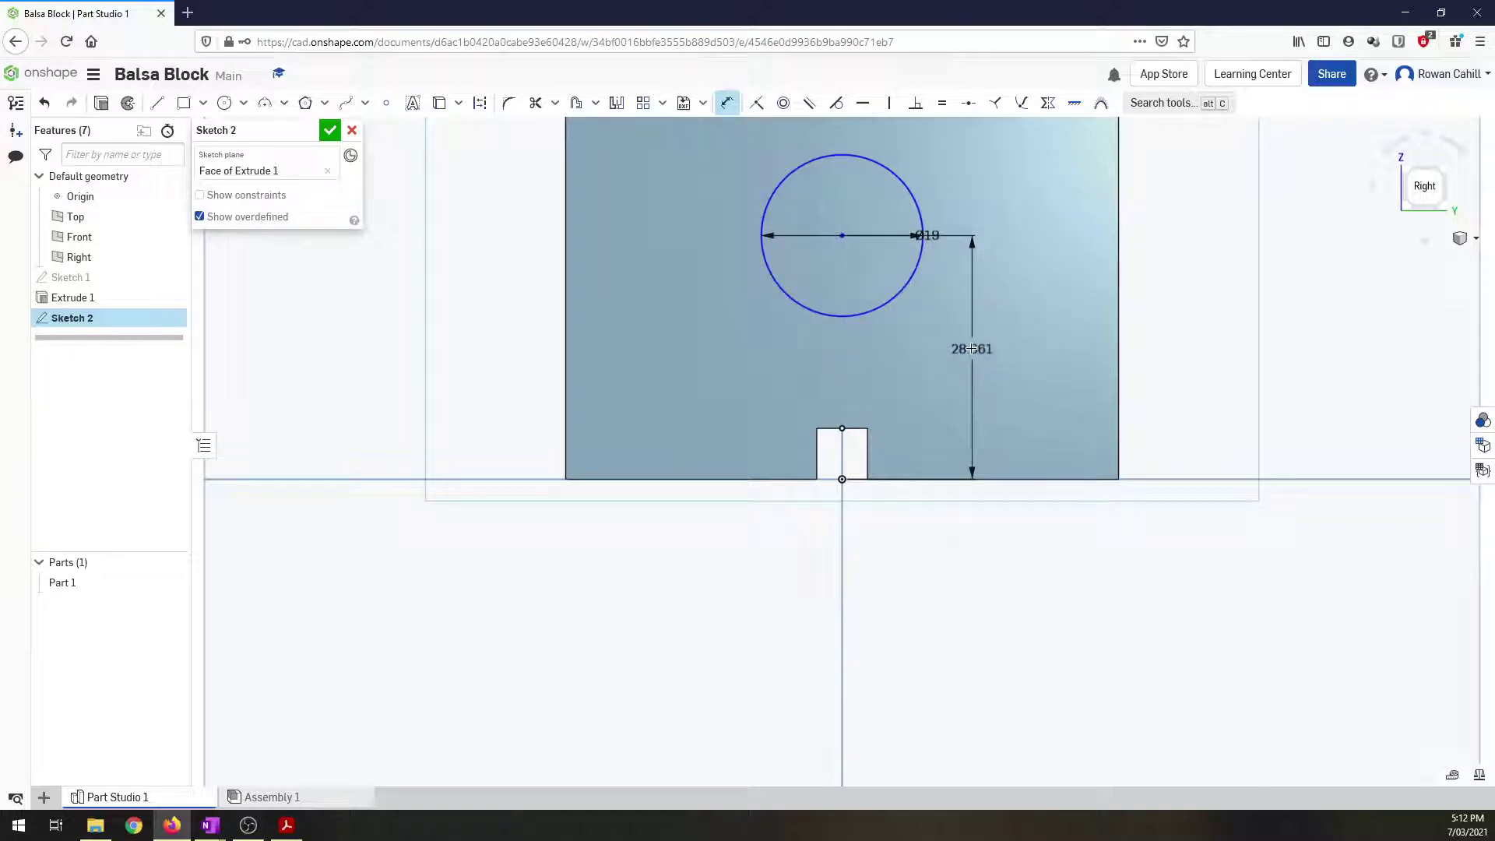
click(972, 351)
text(2)
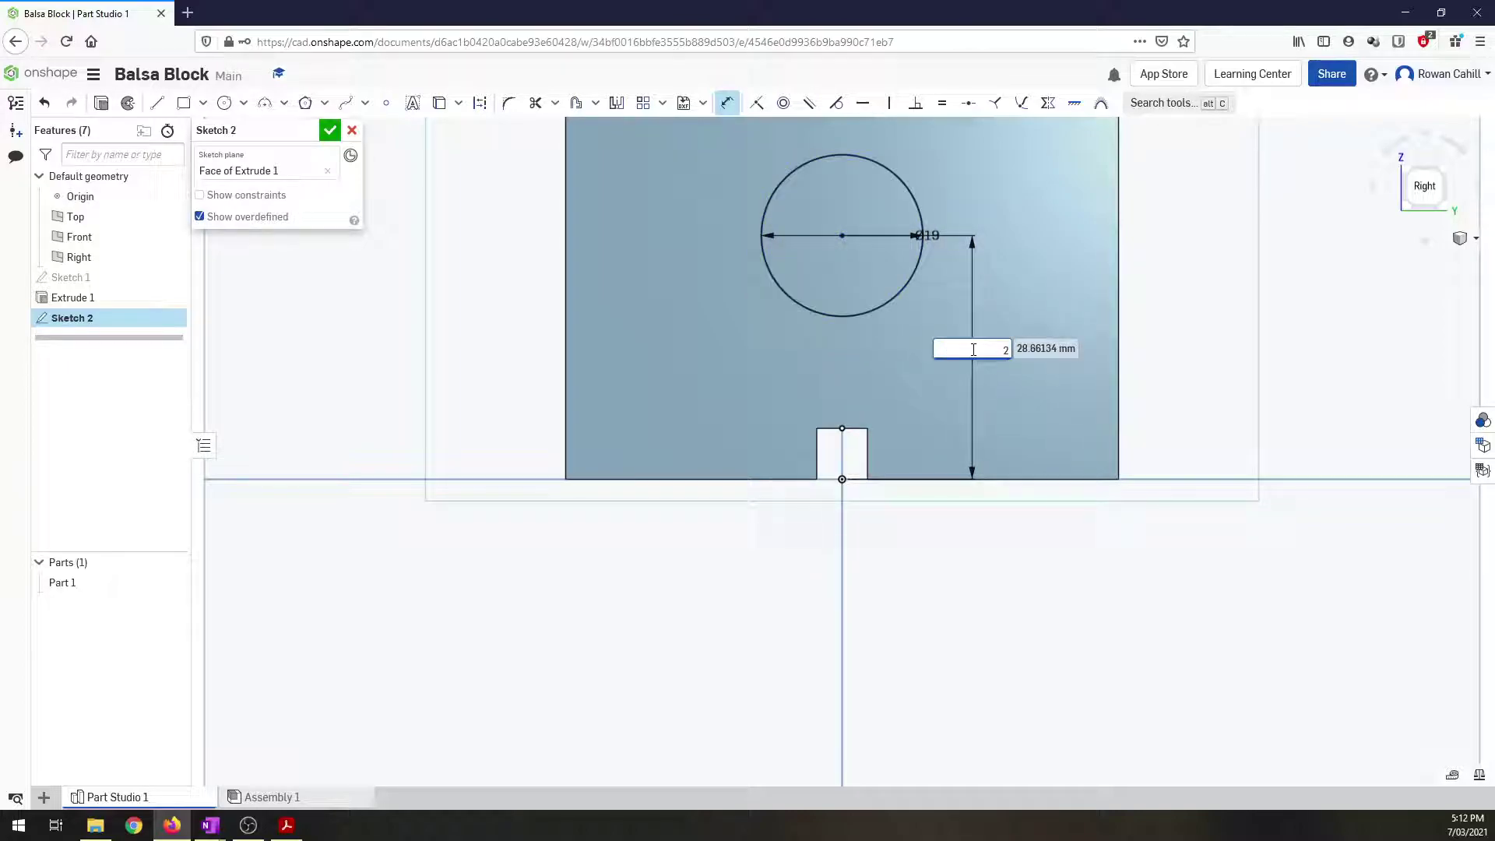
text(9)
key(Return)
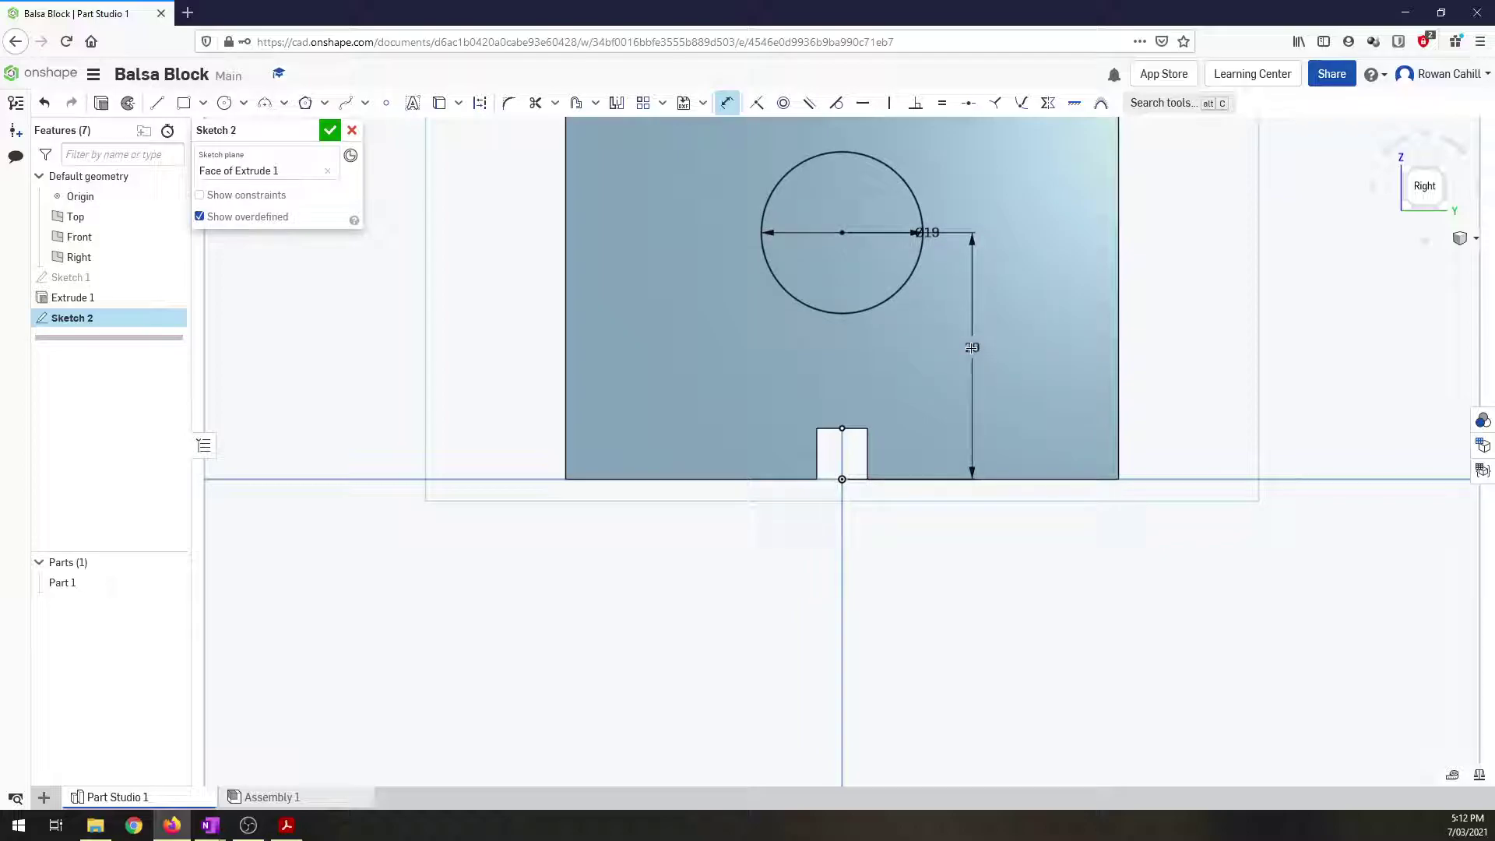
click(1409, 167)
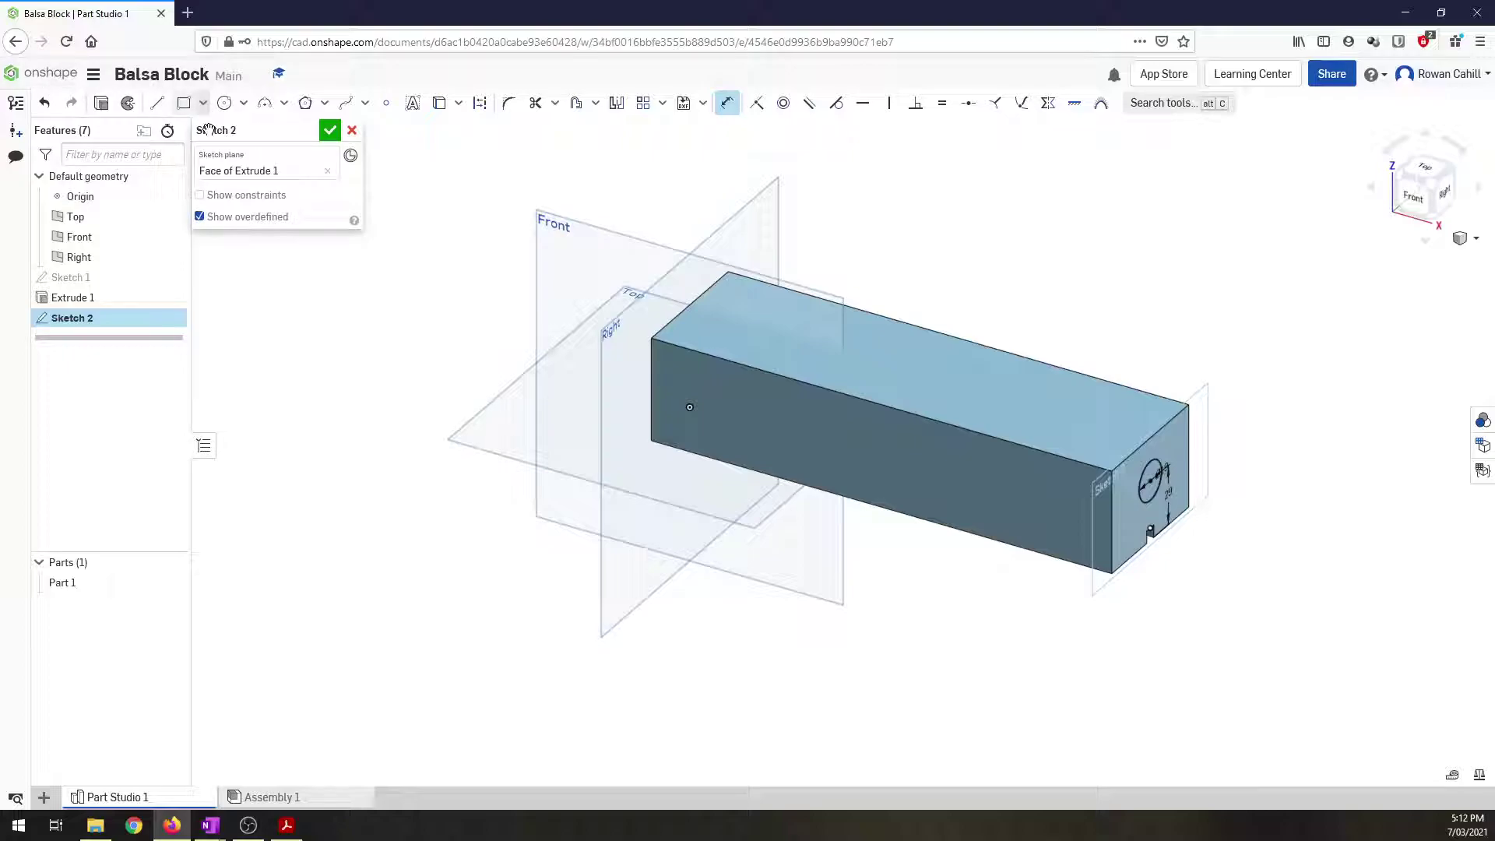
- Finish Sketch 2 and cut the 19 mm circle 52 mm deep with a Remove extrude
click(329, 132)
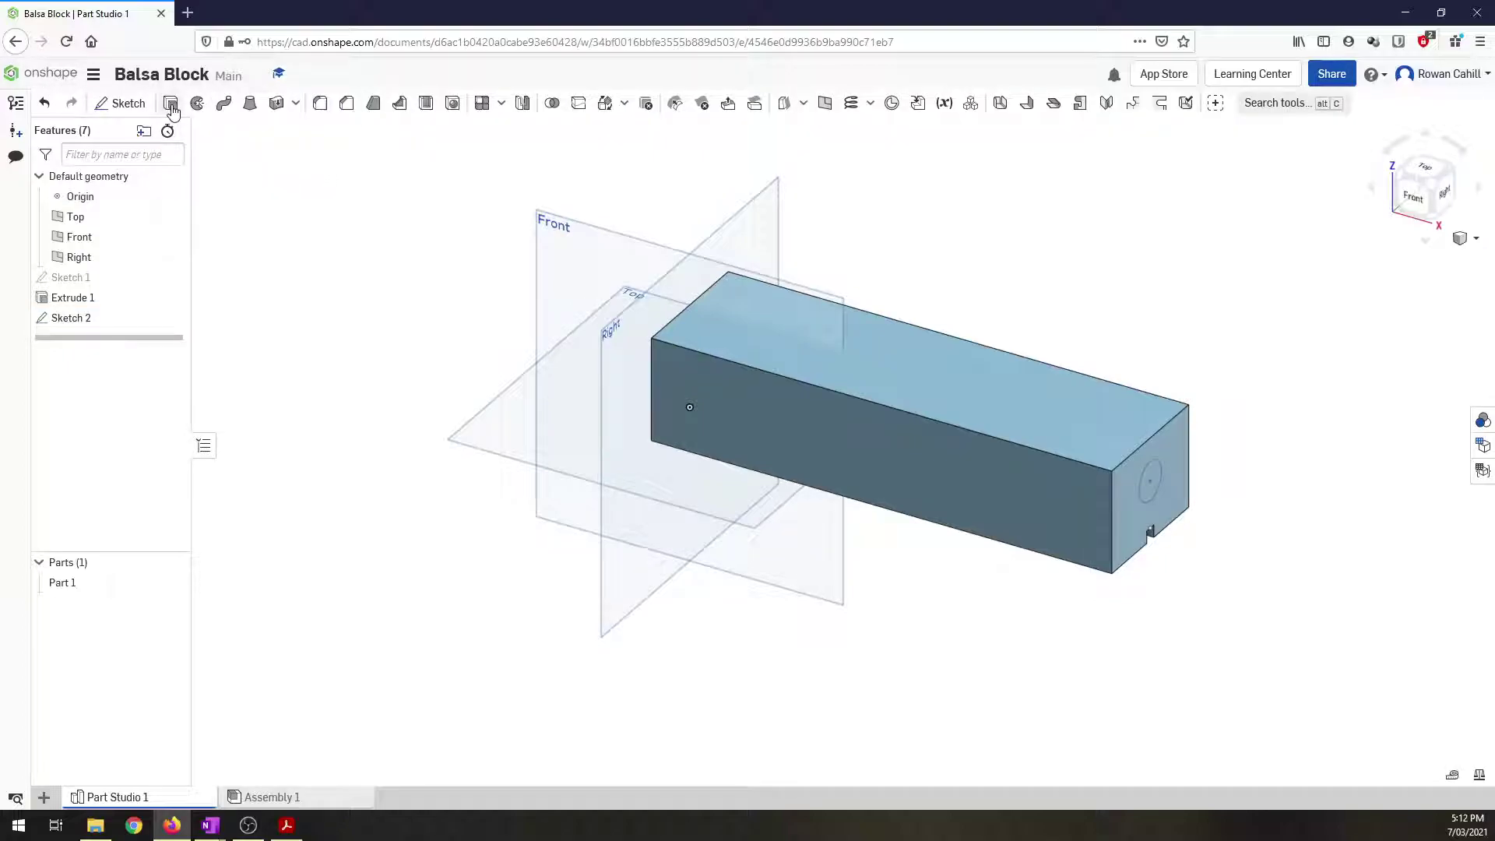
key(shift+e)
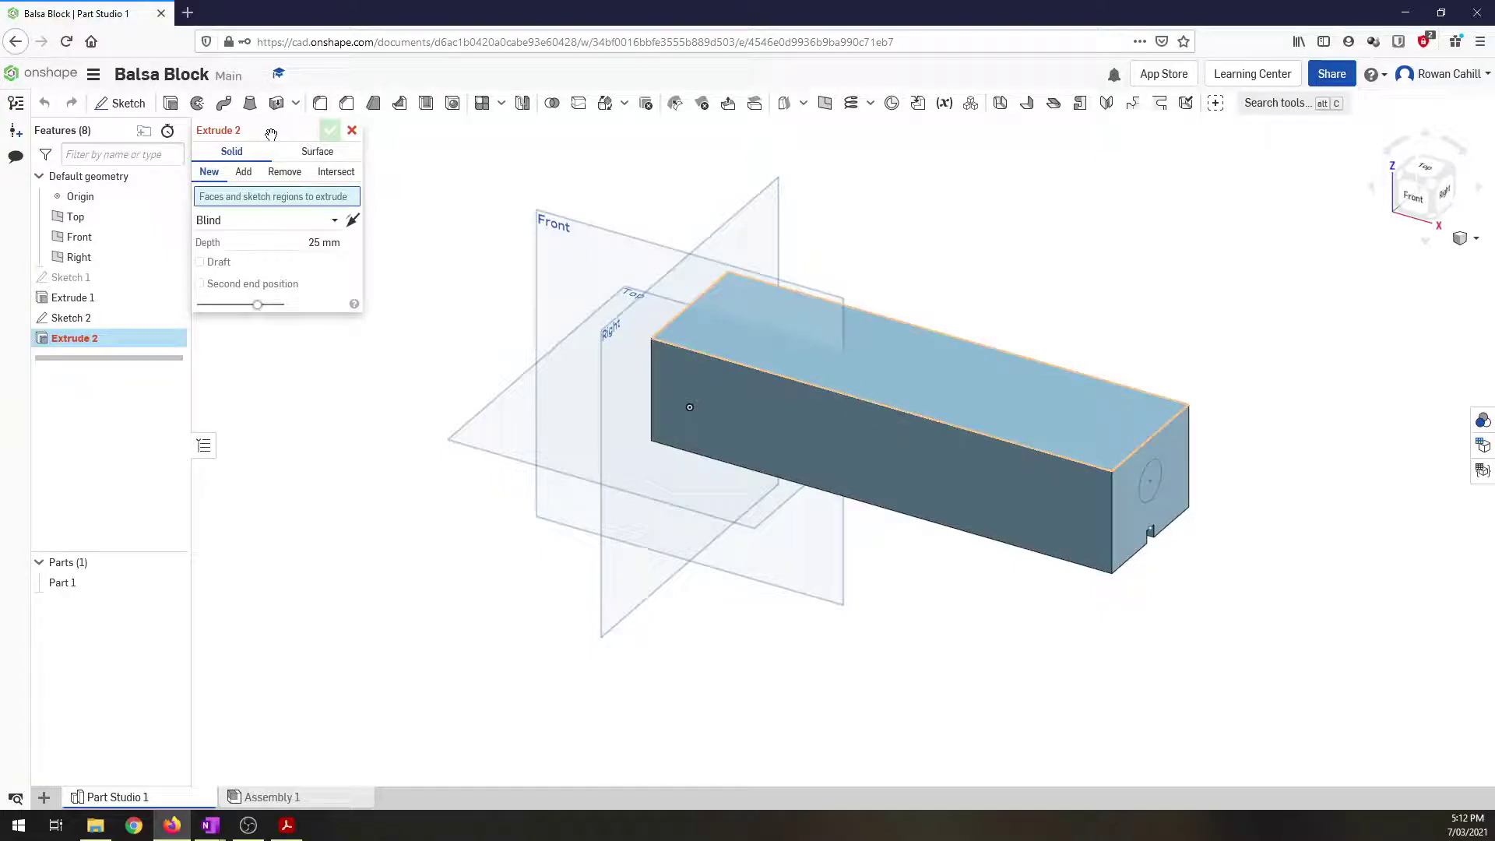
scroll(1158, 488, down, 2)
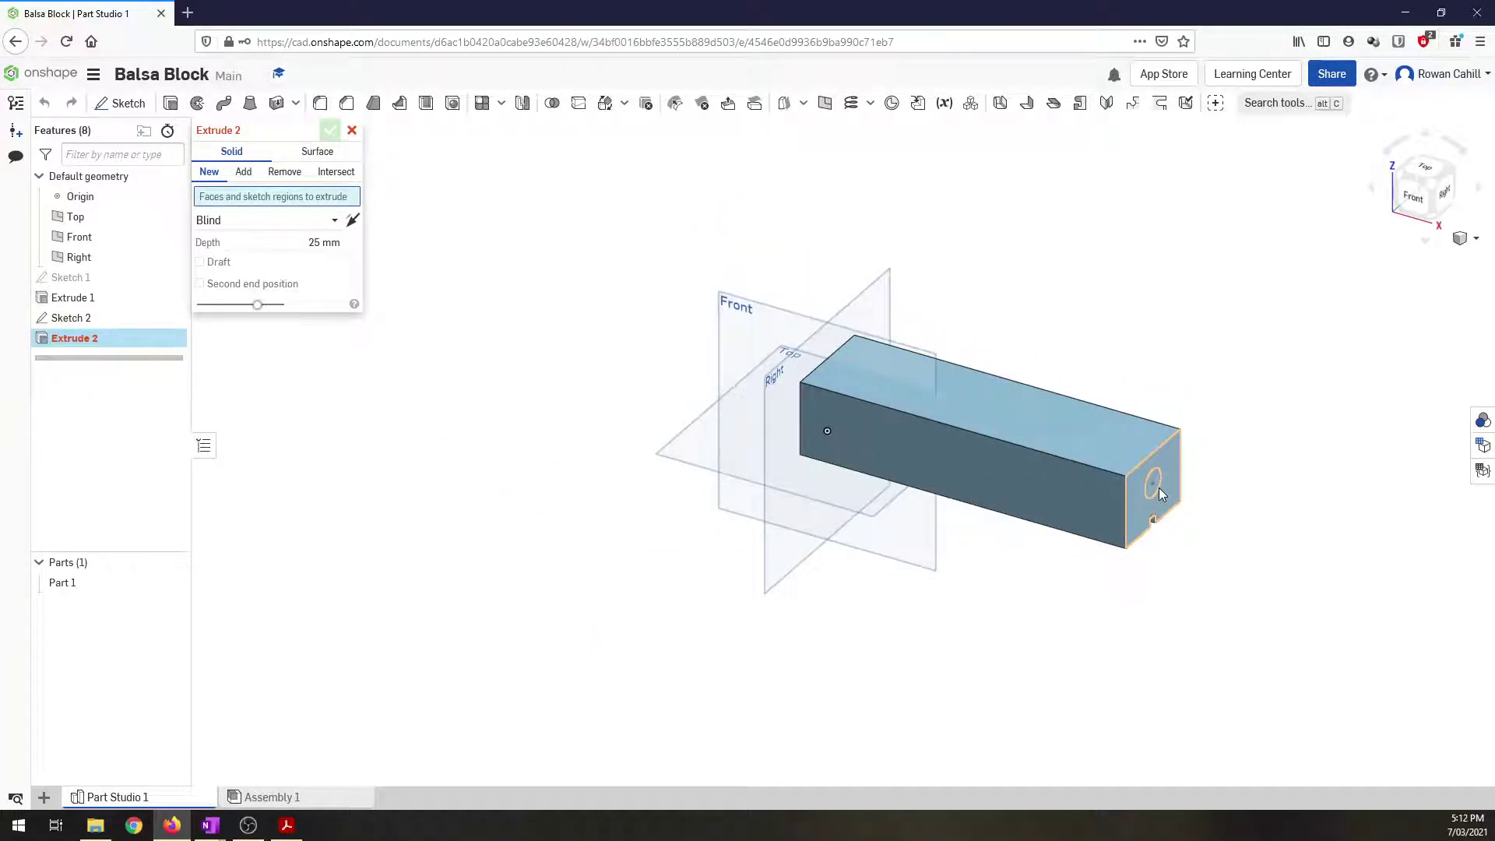
scroll(1157, 487, up, 5)
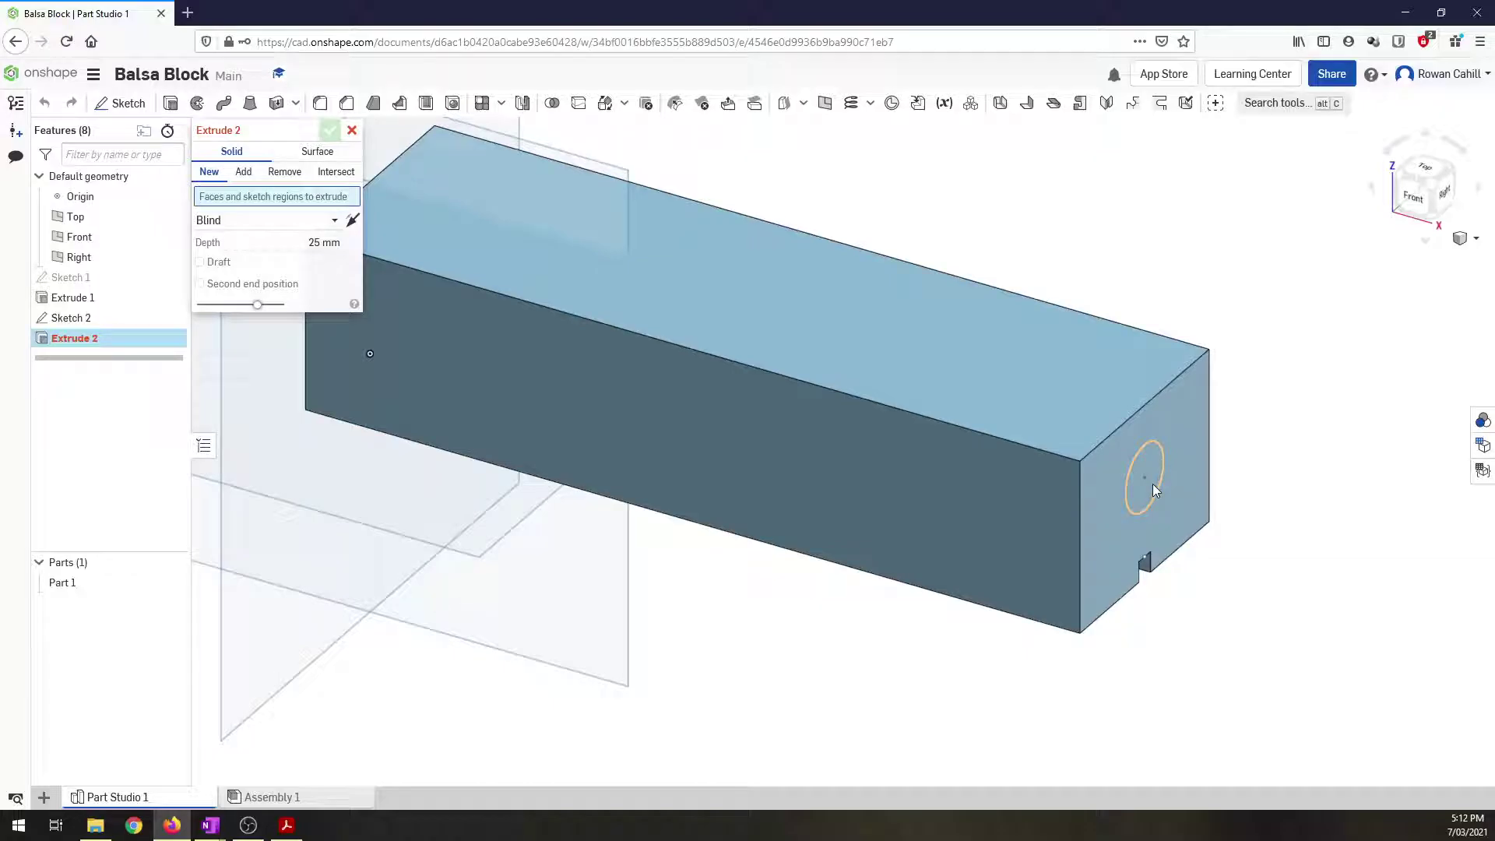
click(1152, 484)
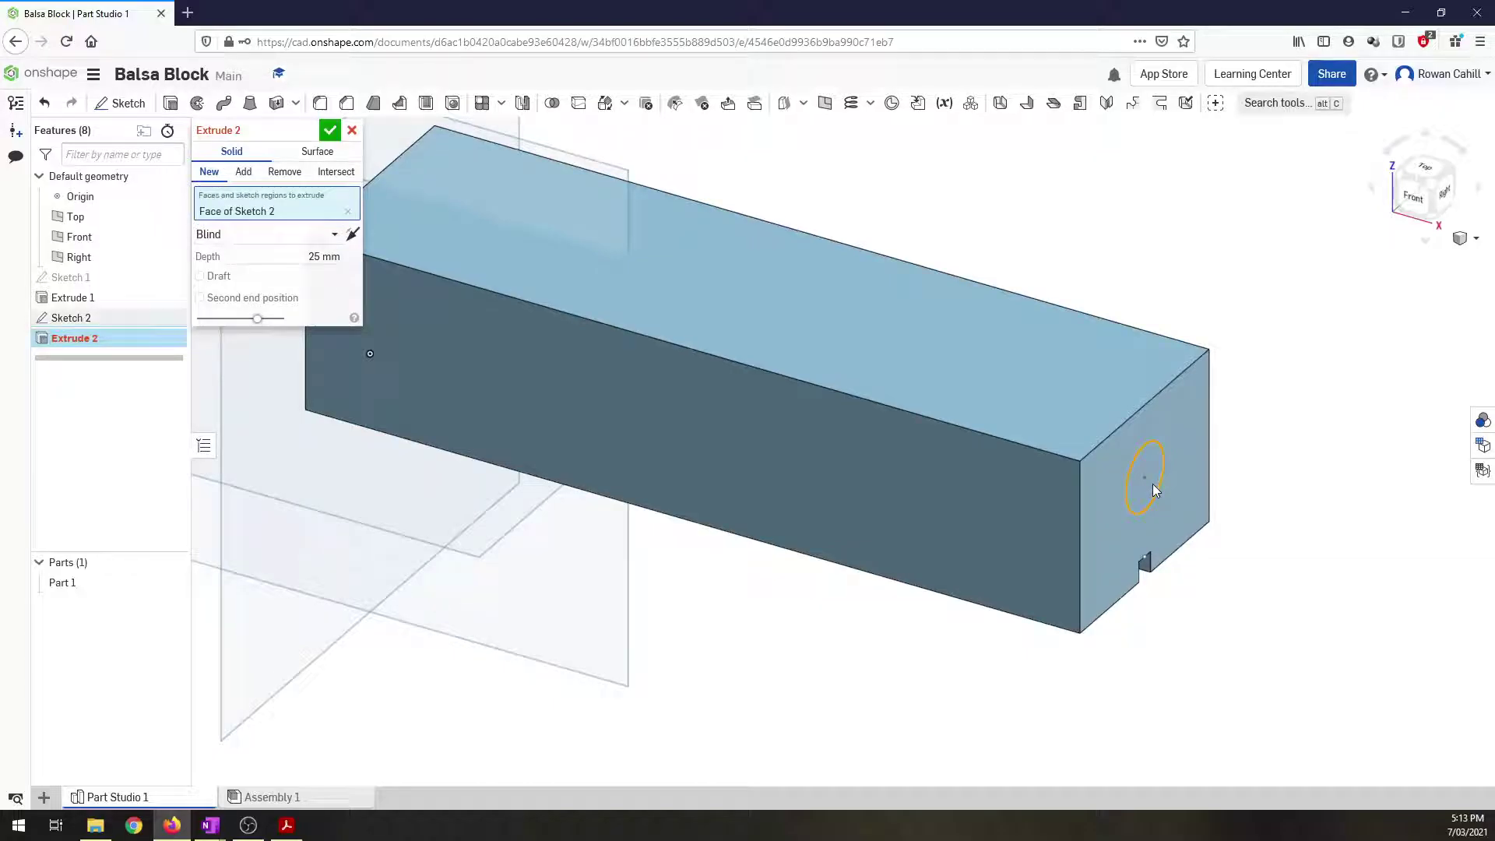
click(274, 173)
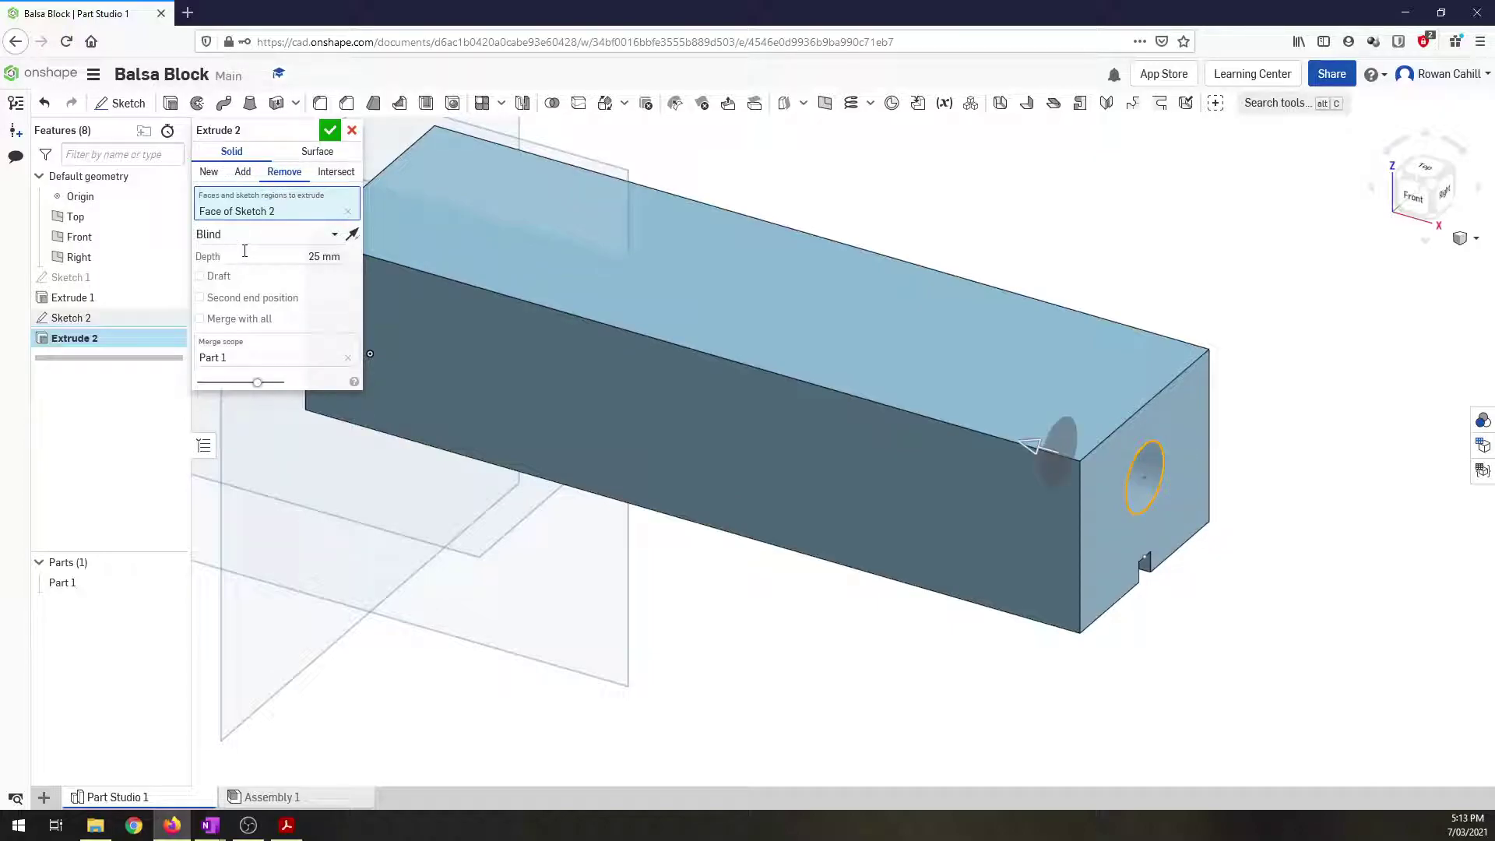
click(334, 256)
text(52)
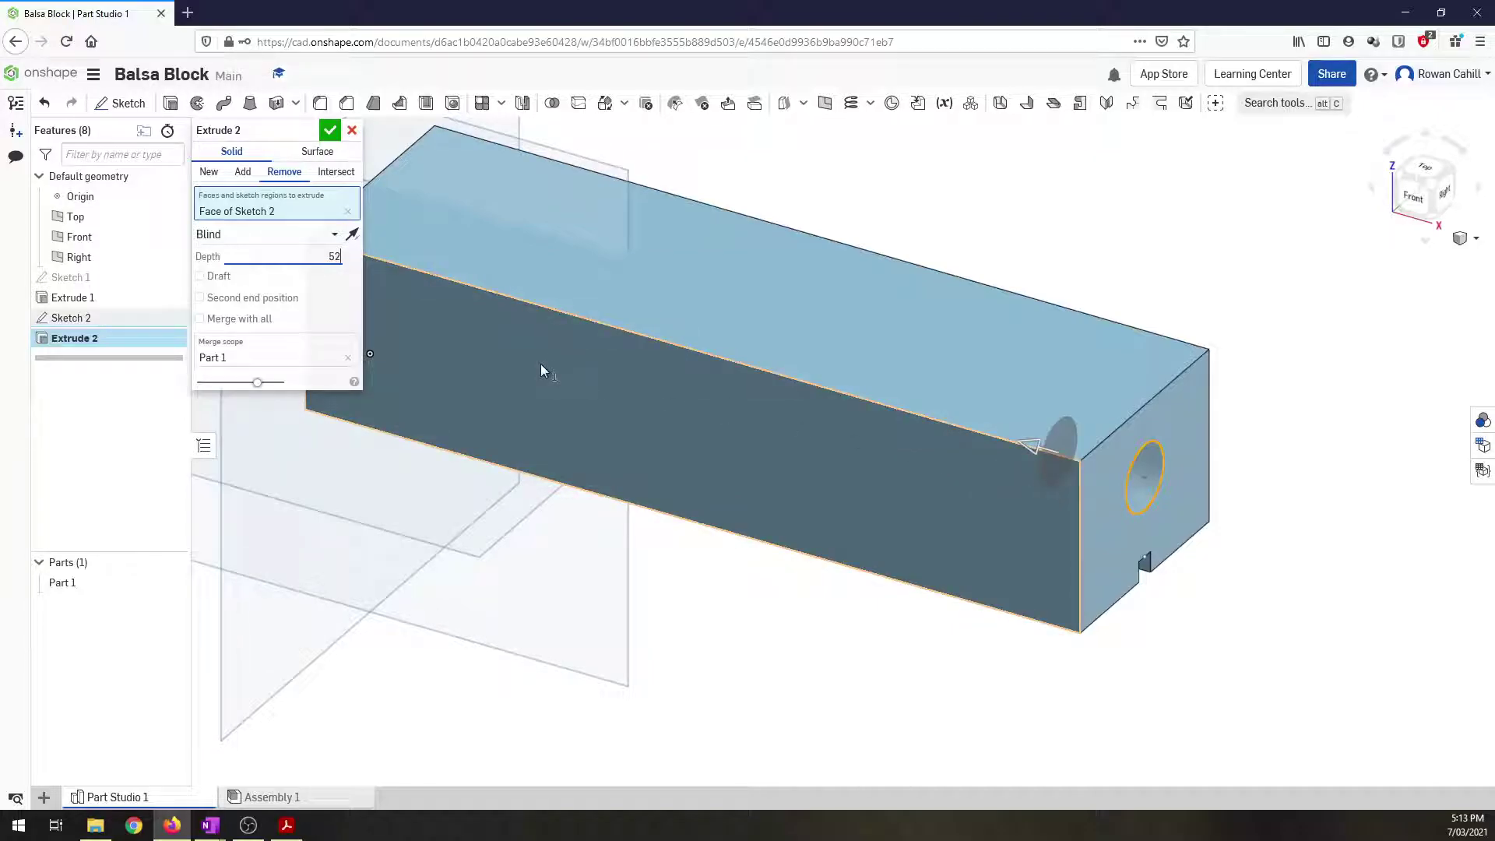
key(Tab)
click(330, 130)
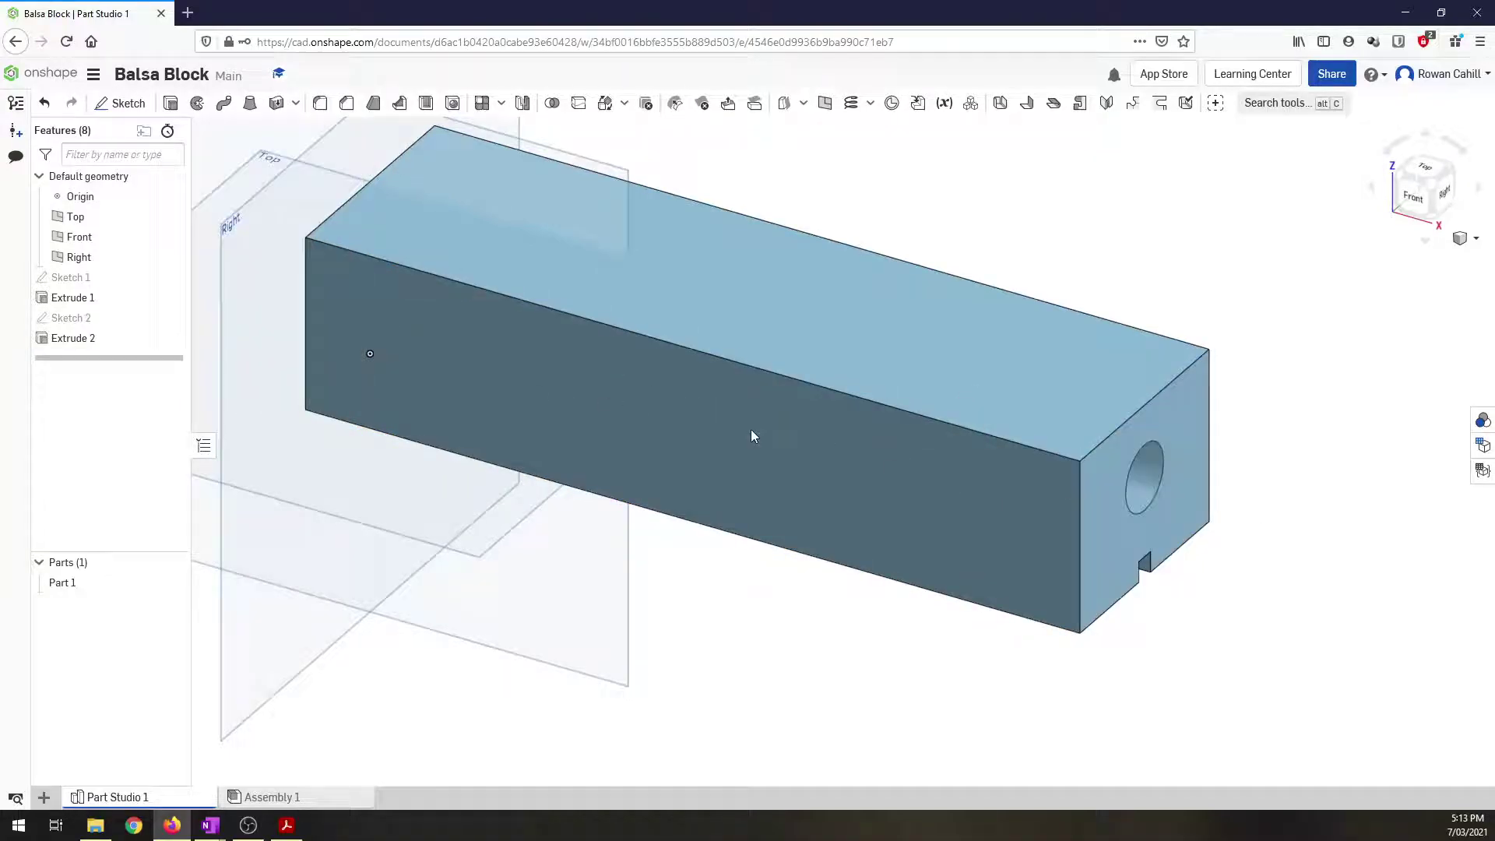
click(1150, 458)
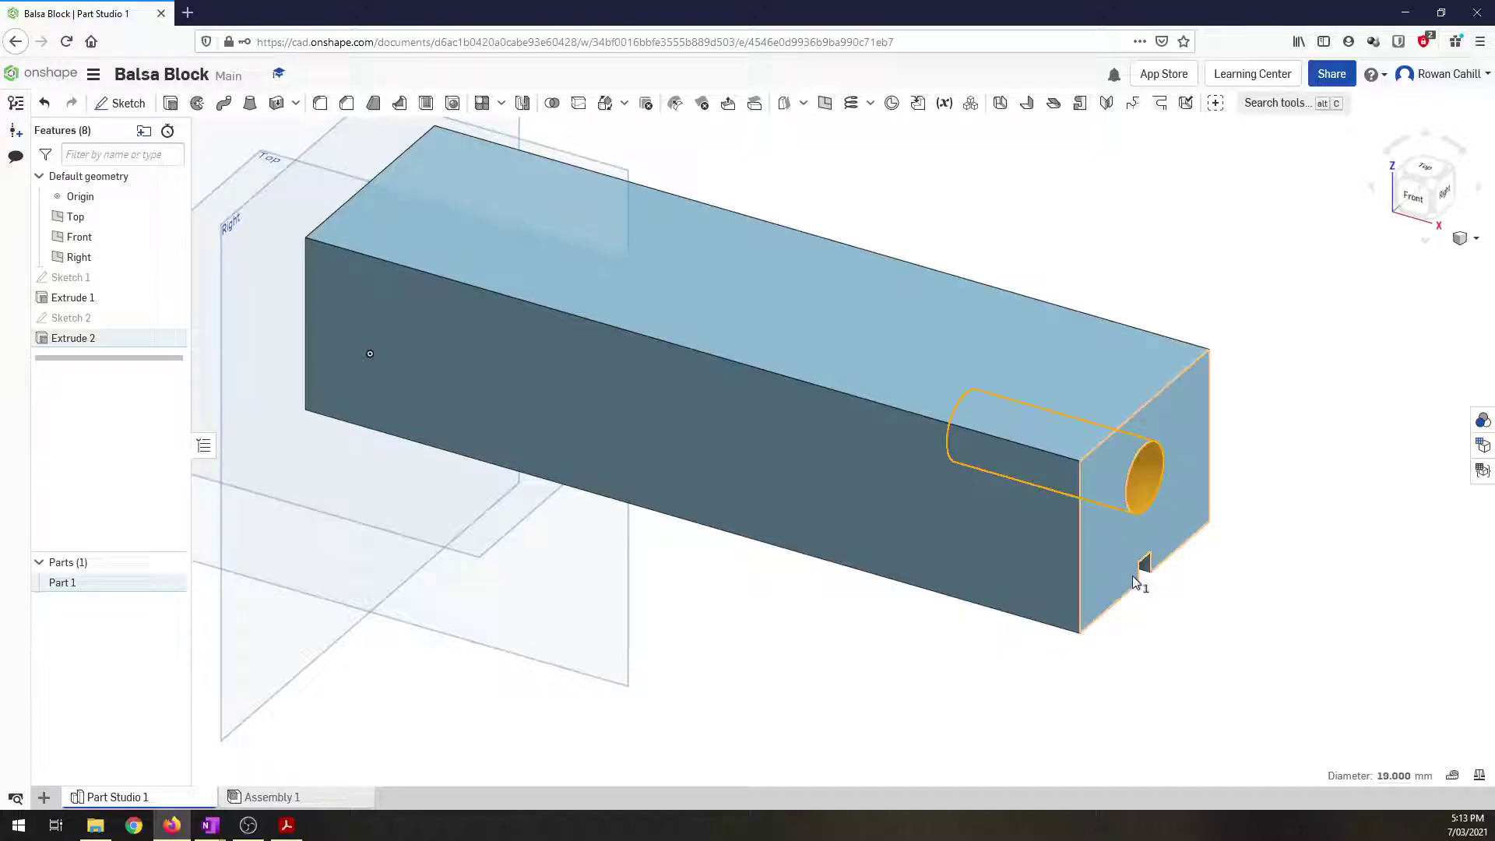
click(915, 726)
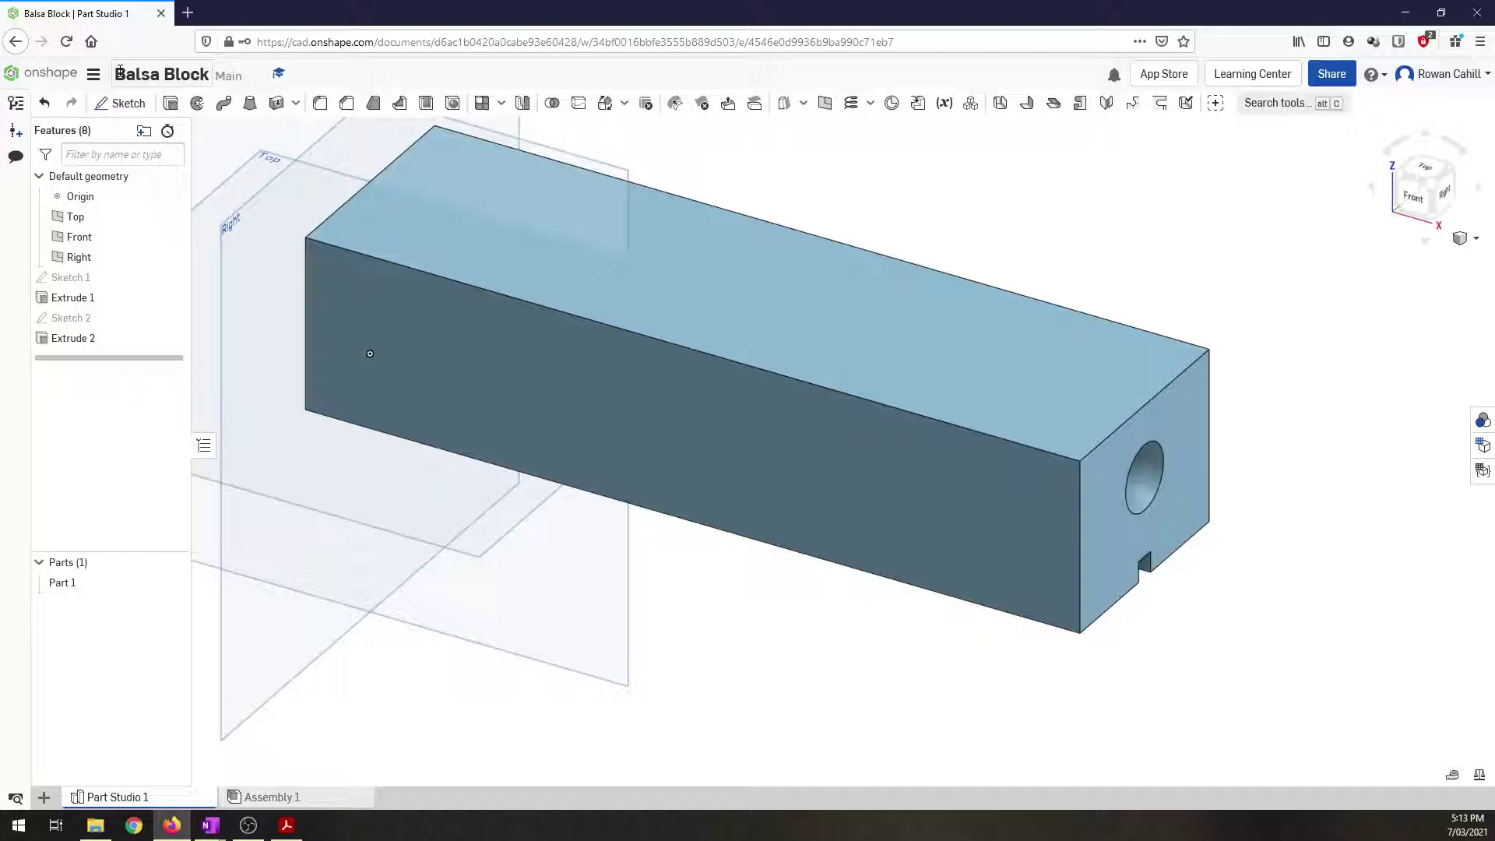
- Close the Balsa Block document from the document menu
click(92, 74)
click(137, 271)
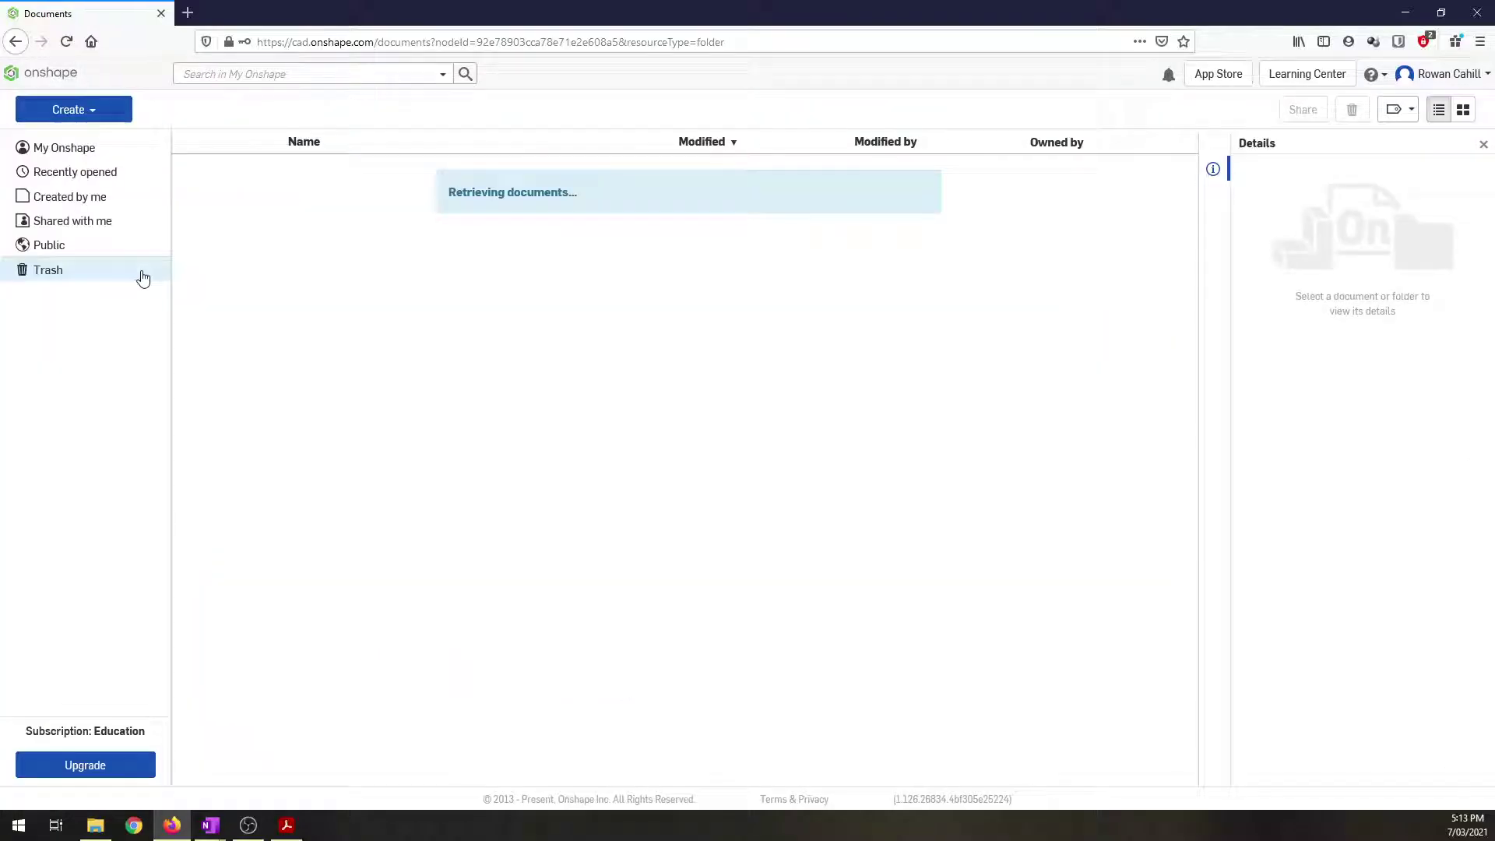